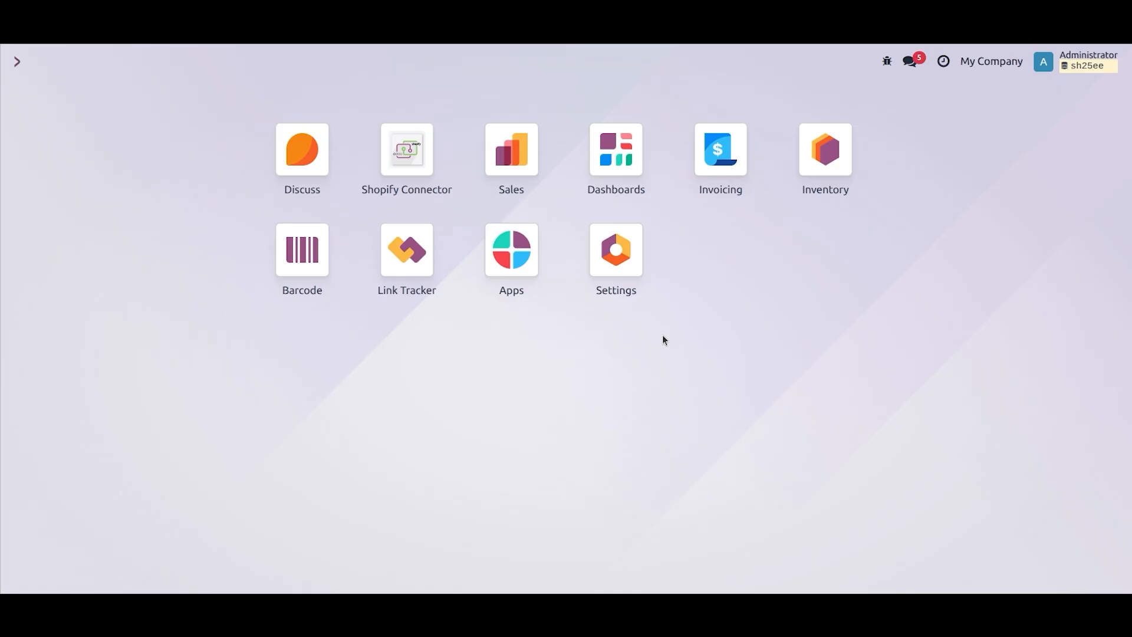
Step: Open the Ksolves Demo Store instance in the Shopify Connector
click(407, 149)
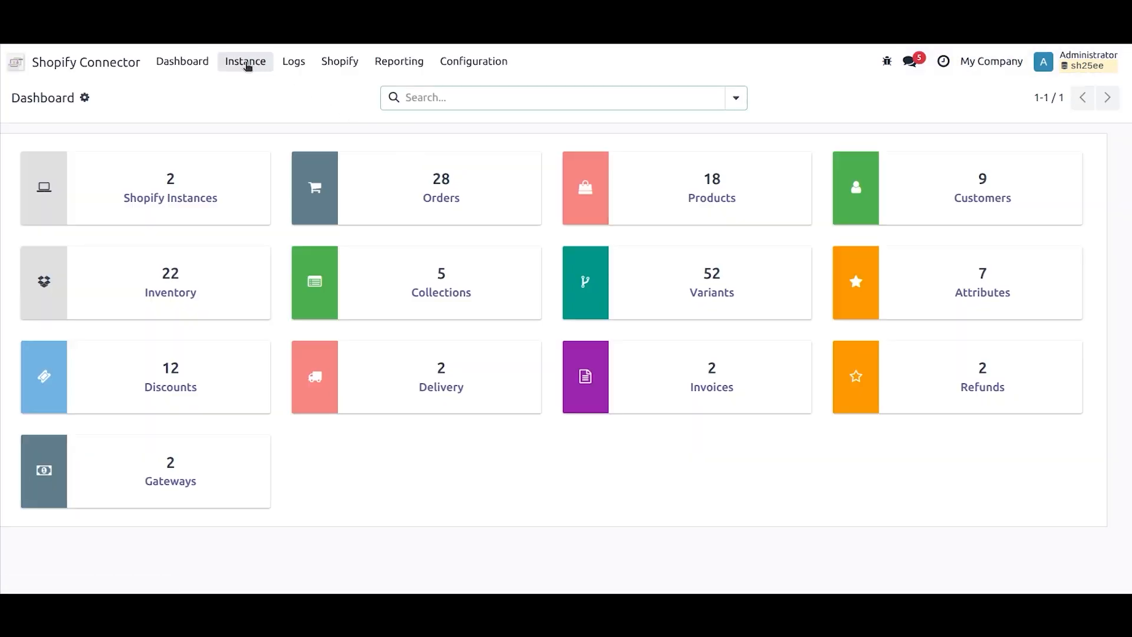
click(245, 62)
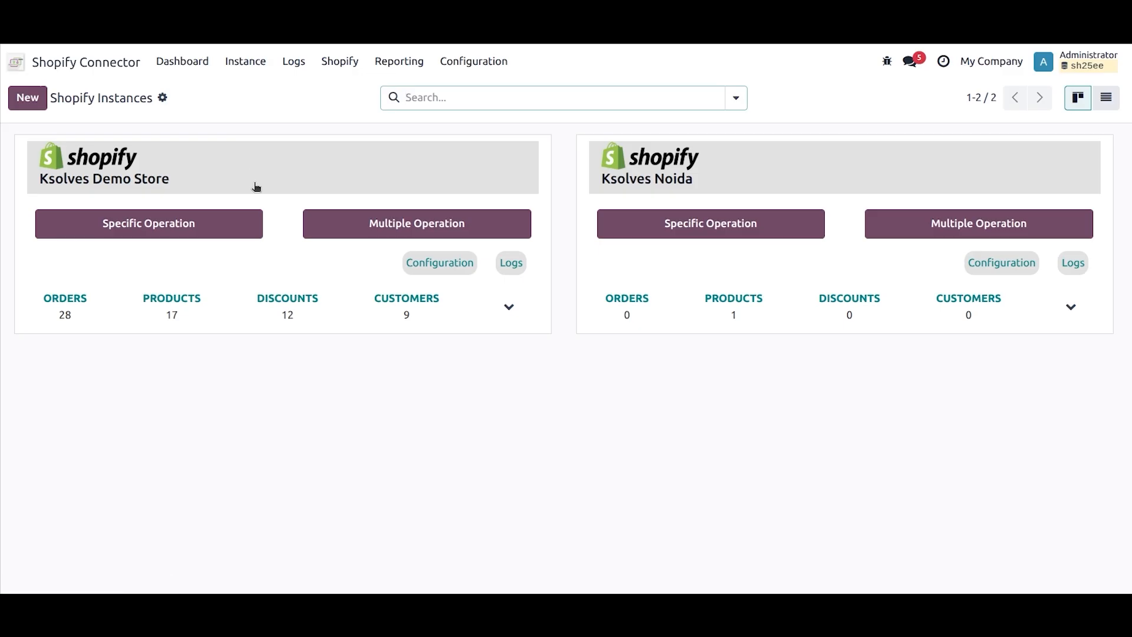
click(256, 186)
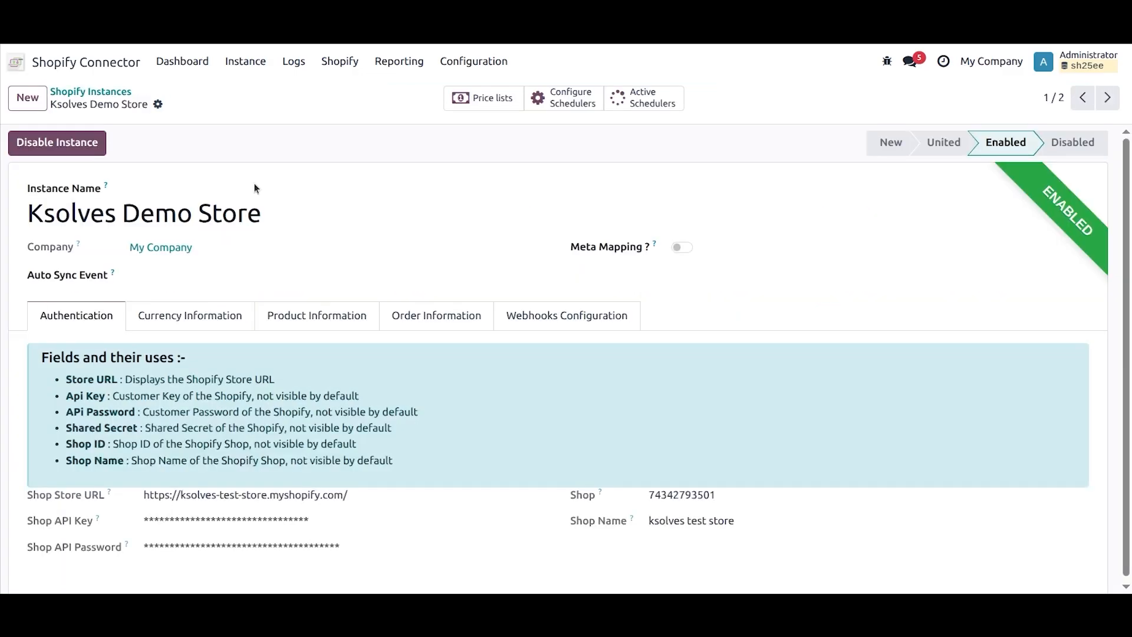
Step: Enable Export Basic Details and Export Price in the instance's product information settings
click(301, 317)
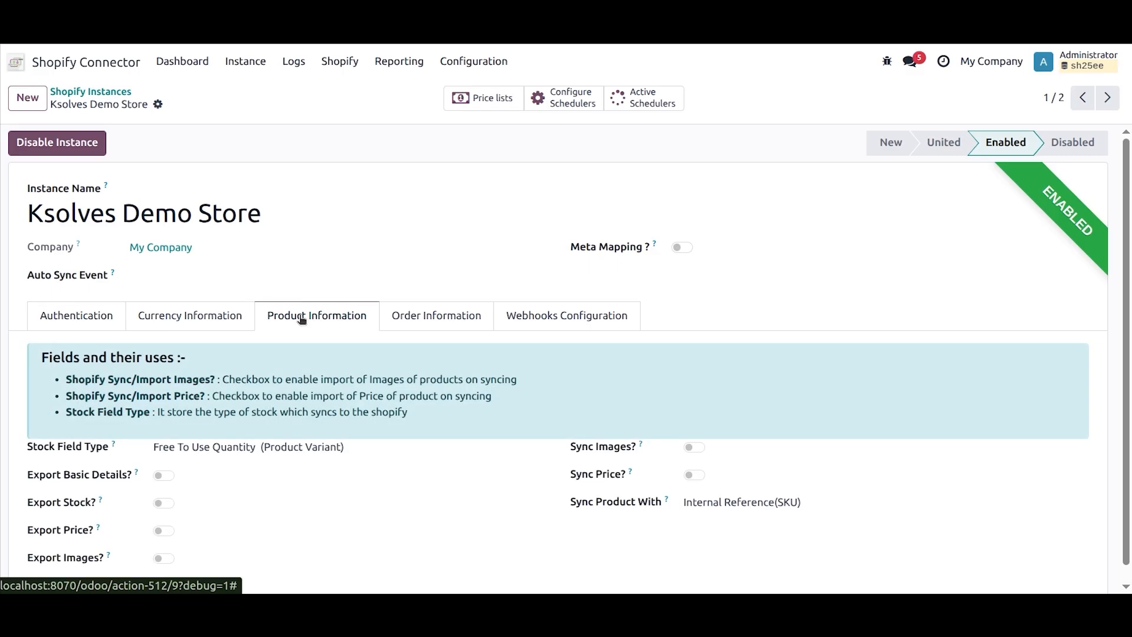
scroll(301, 319, down, 1)
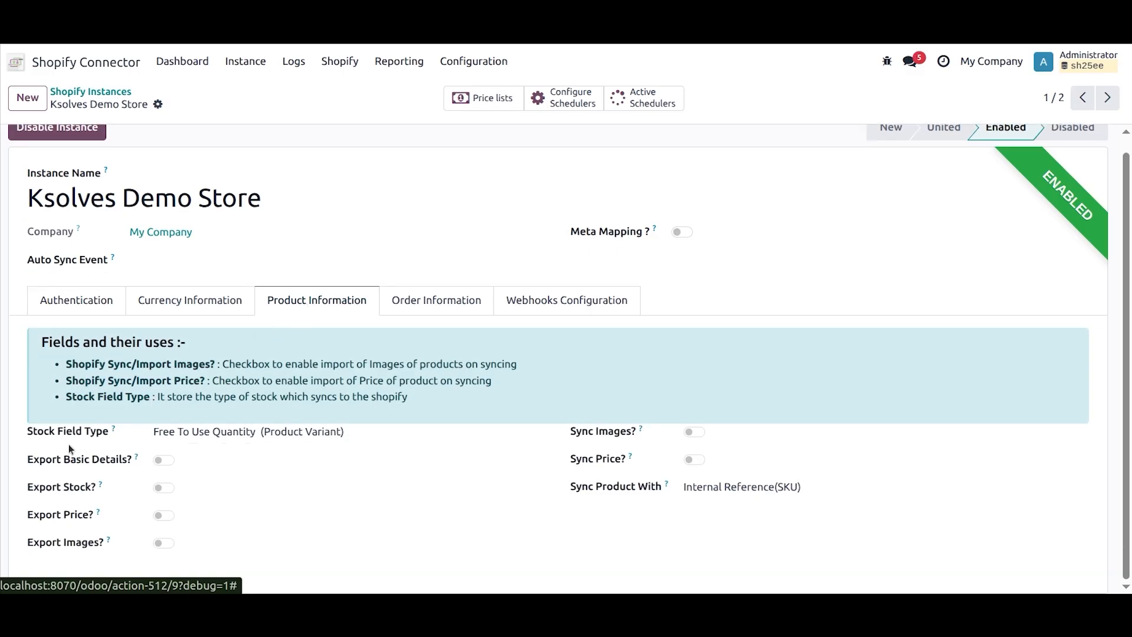
click(162, 461)
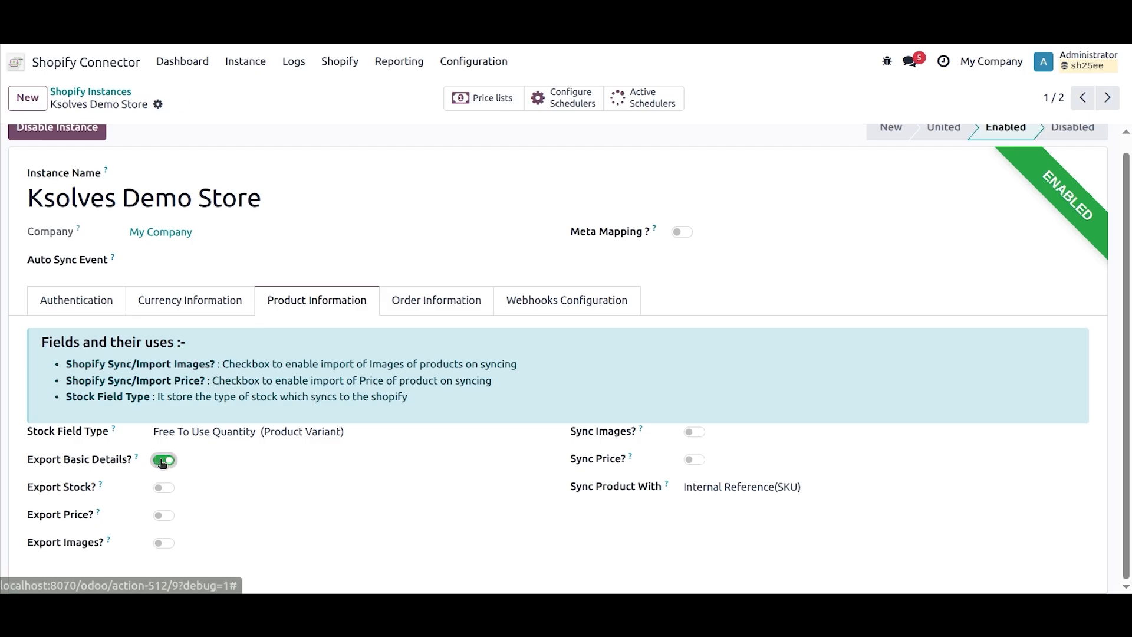
click(168, 519)
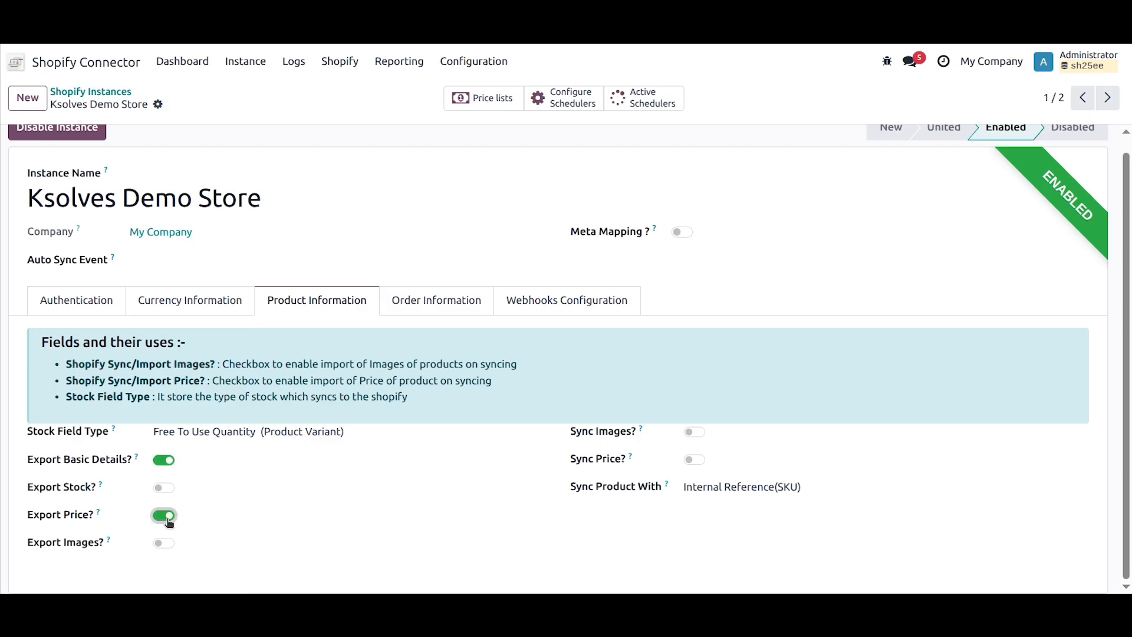
scroll(198, 345, up, 1)
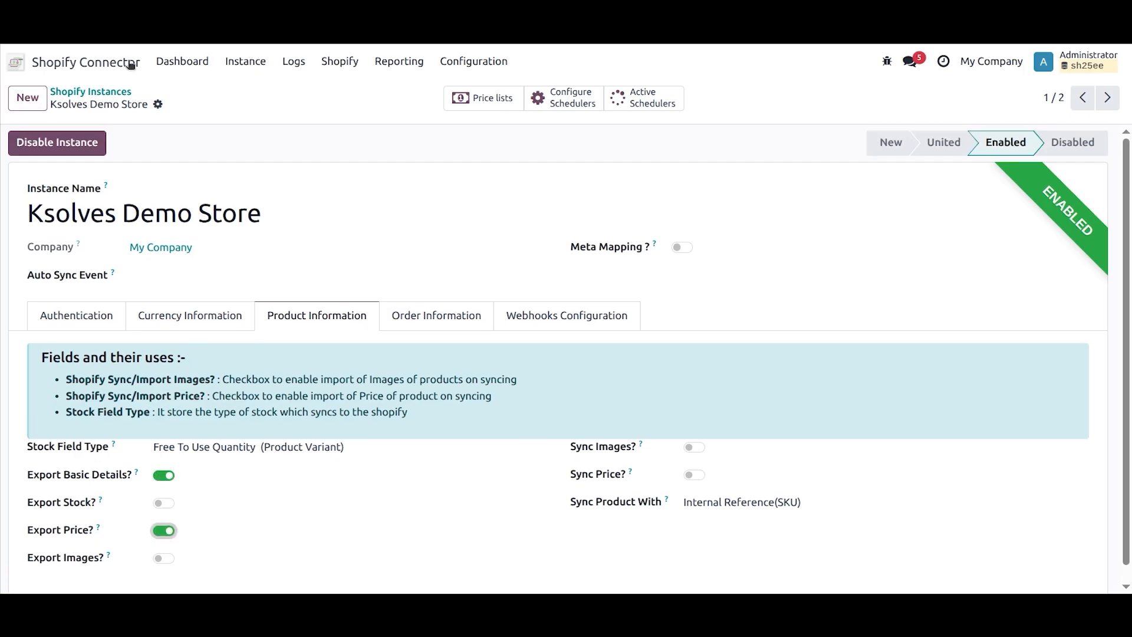
Step: Start a new product in Sales and name it "Table Fan"
click(84, 61)
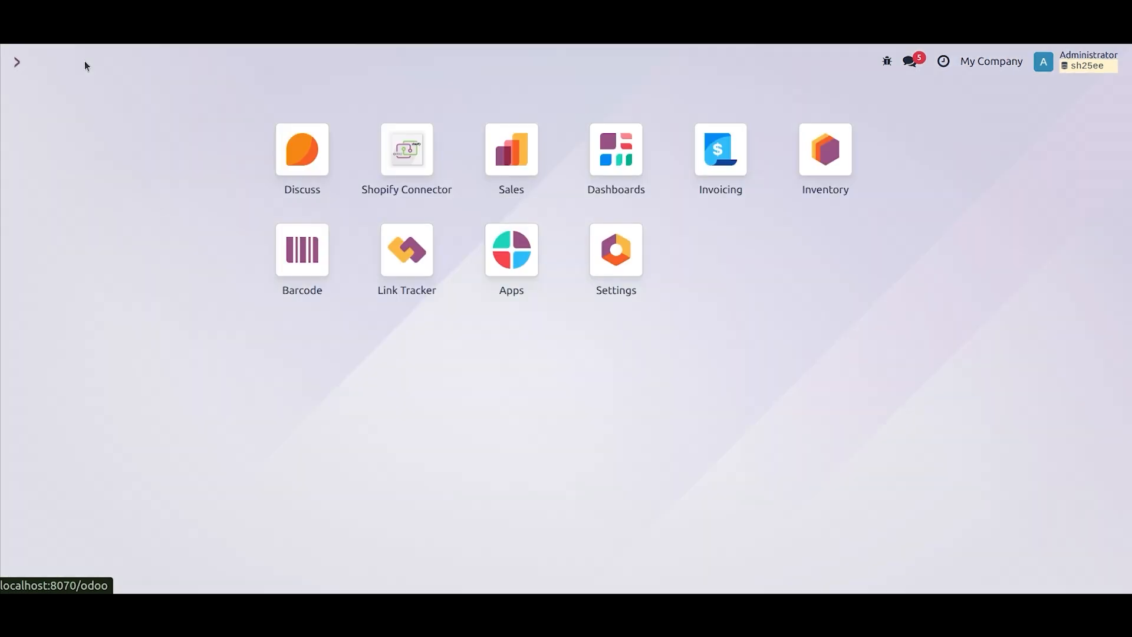
click(530, 151)
click(212, 61)
click(250, 96)
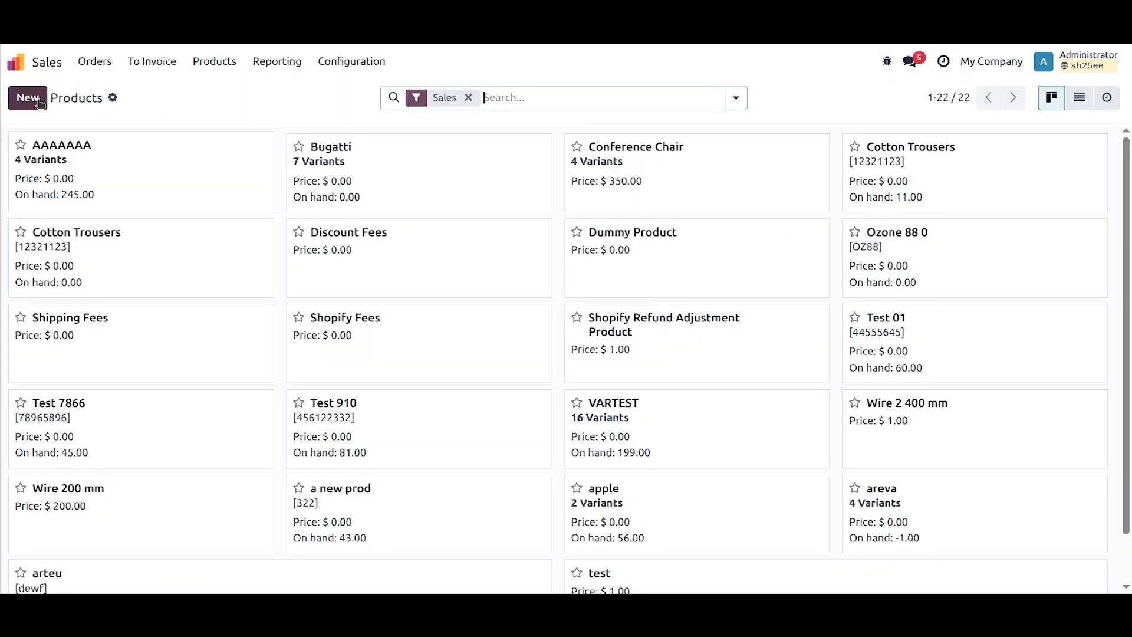
click(27, 97)
text(Table Fan)
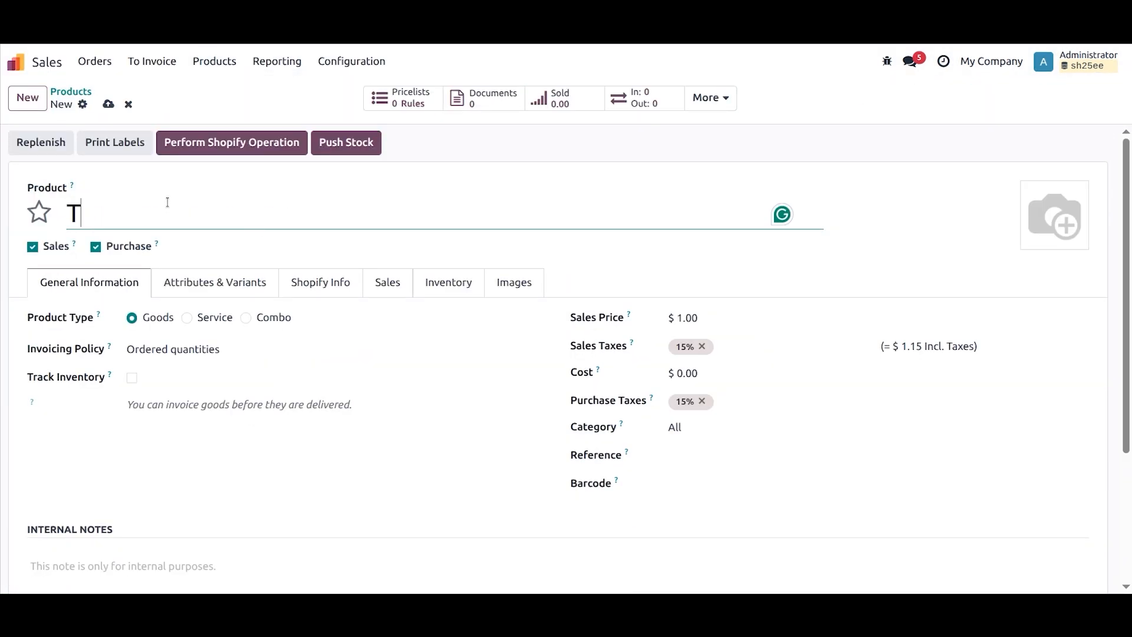
Step: Set the product's Shopify vendor to "table Vendor" and add the sales tag "table"
click(344, 281)
click(681, 326)
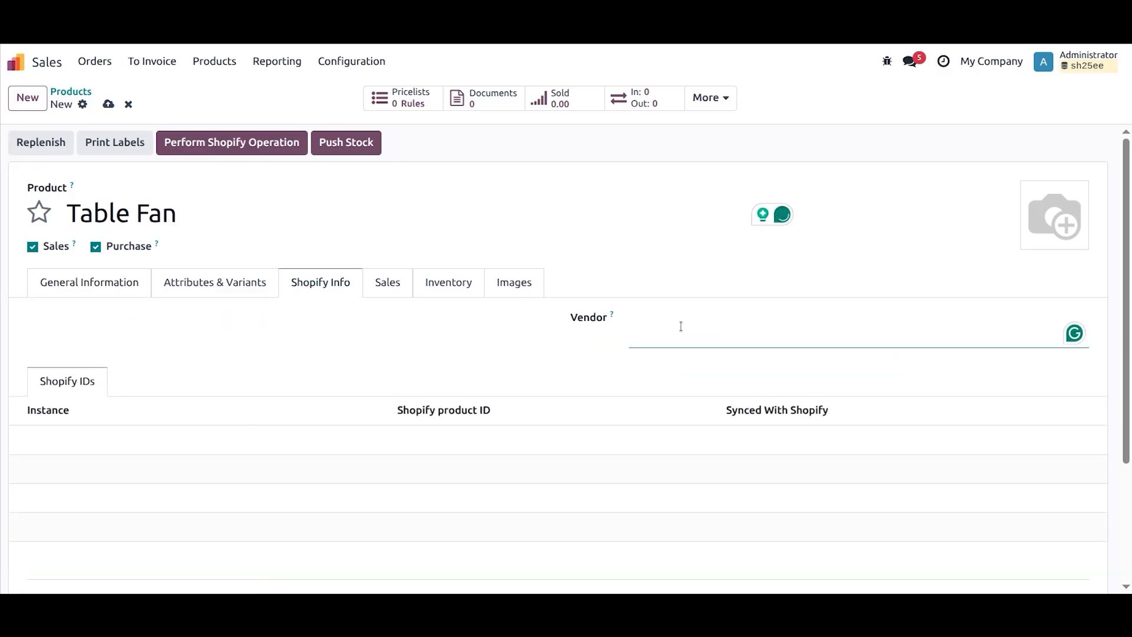
text(table Vendor)
key(Tab)
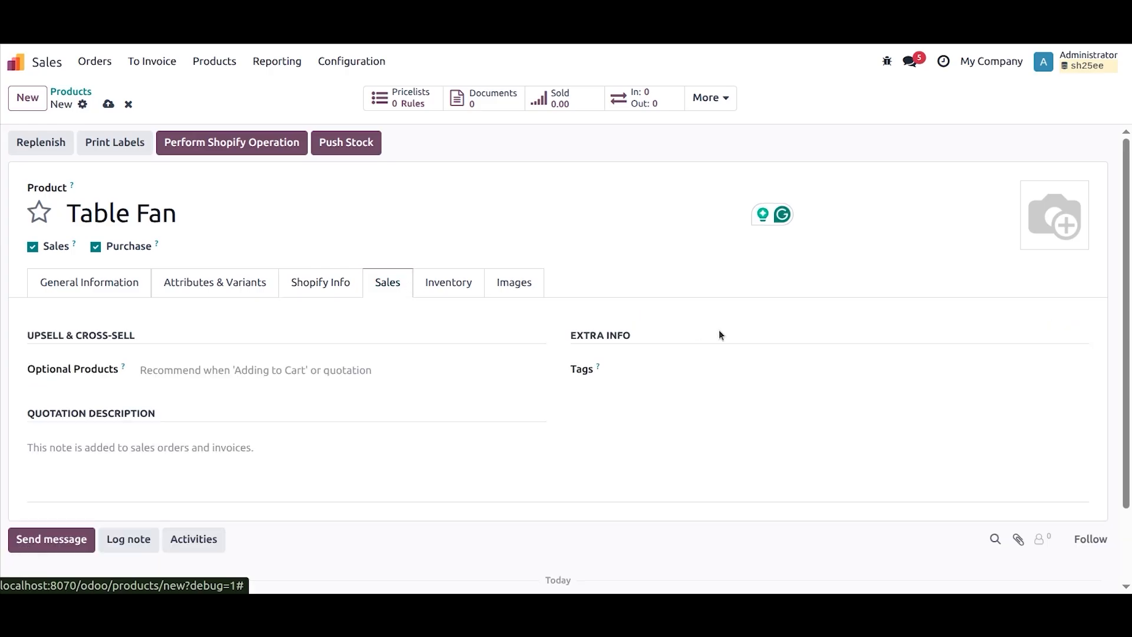
click(681, 373)
text(table)
key(Return)
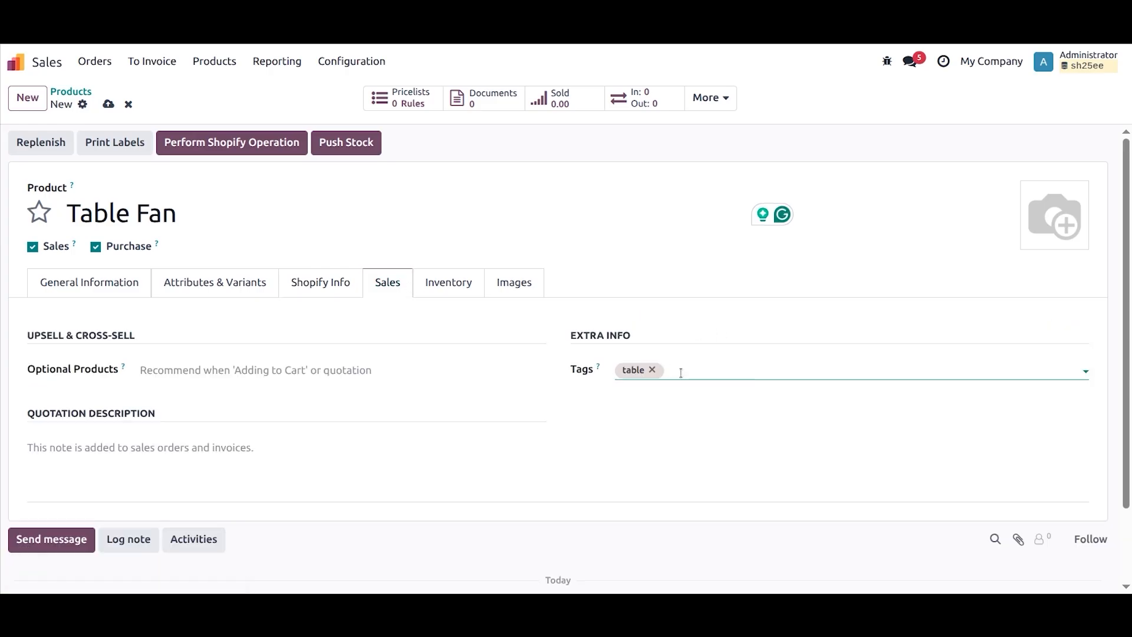
Step: Enter "table new" as the product's quotation description
click(504, 283)
click(318, 282)
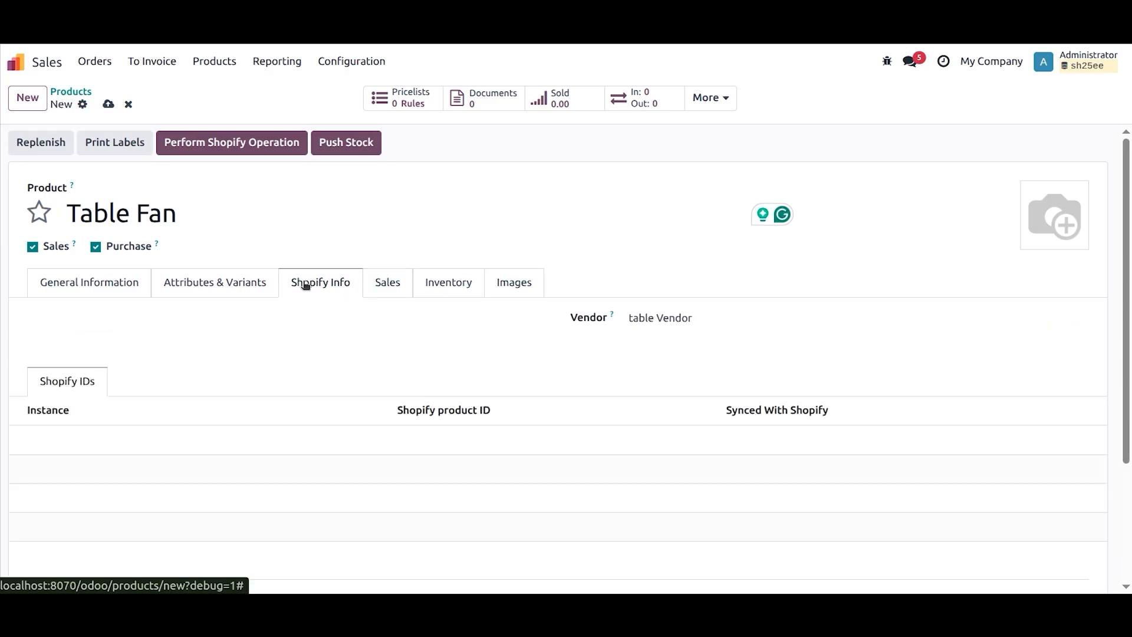
click(126, 289)
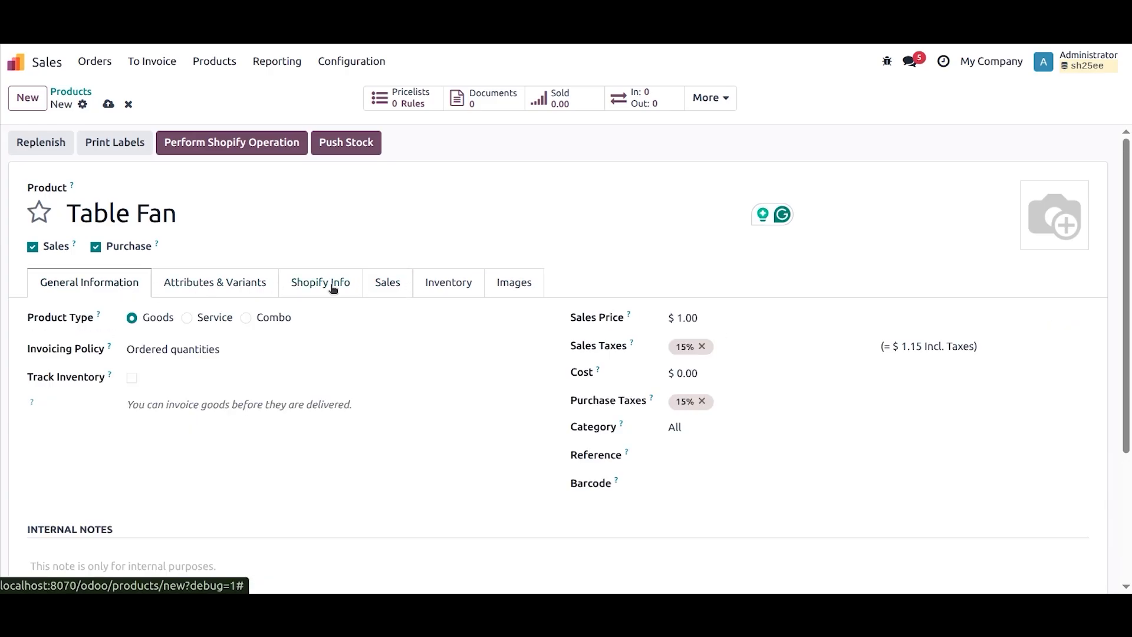
click(405, 290)
scroll(369, 306, down, 2)
click(130, 375)
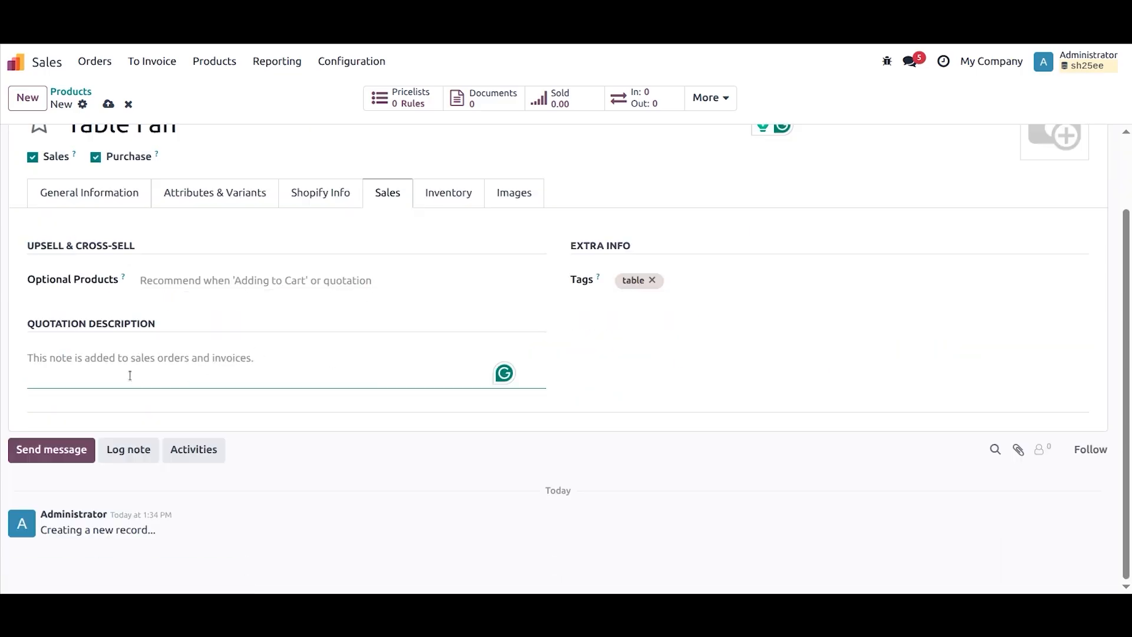
text(ta)
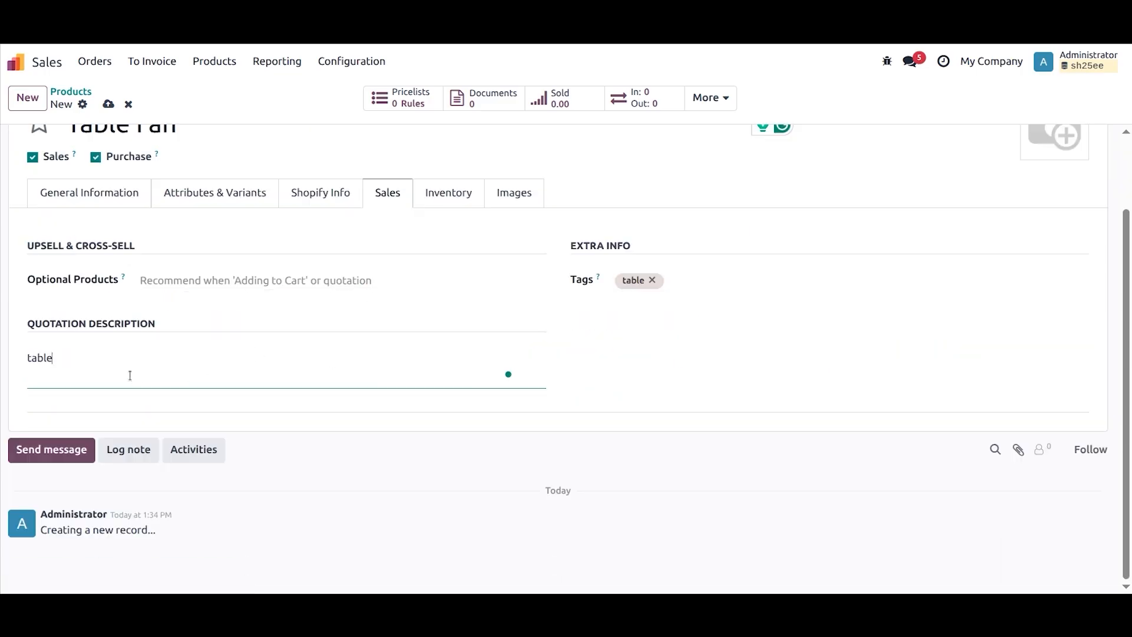
text(ble new)
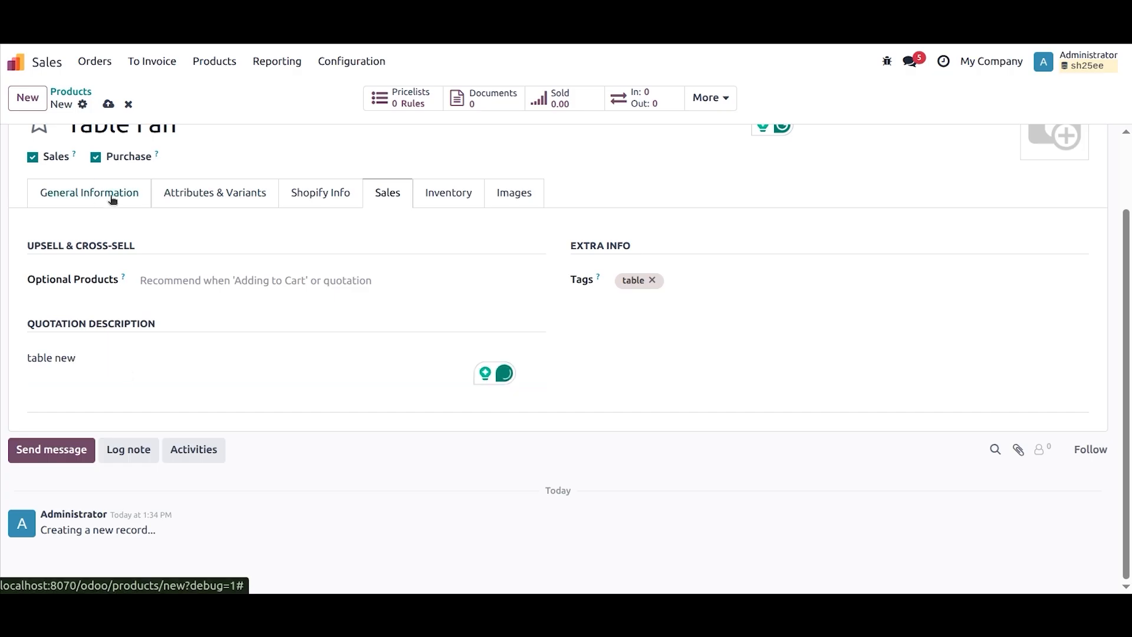
Step: Set the sales price to 200 and the cost to 150, and save the product
click(129, 189)
click(691, 228)
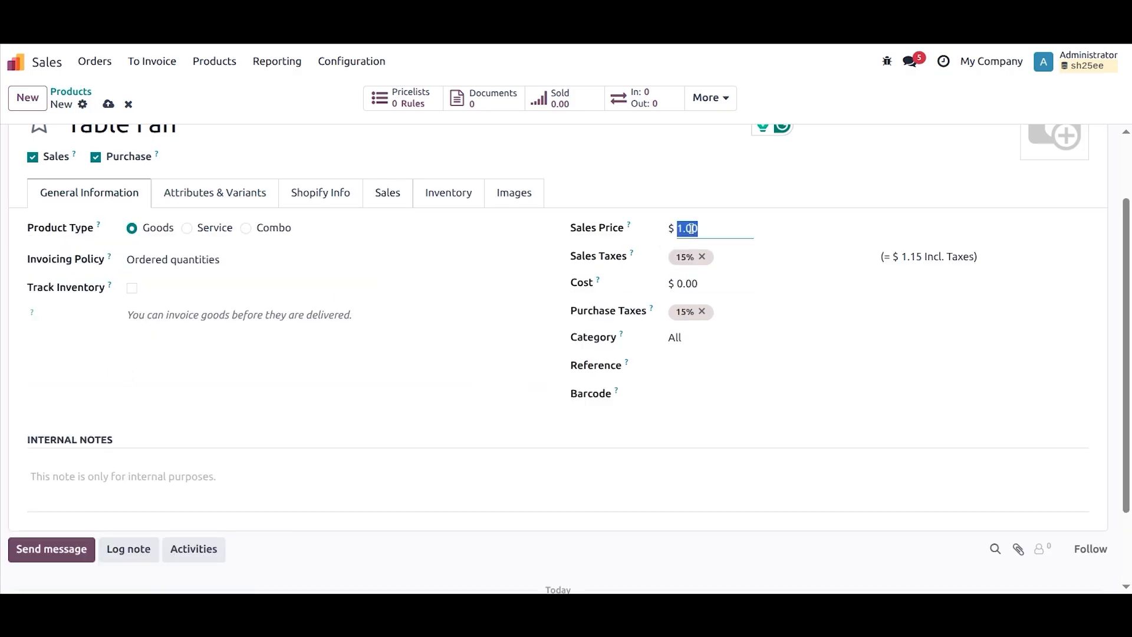
text(20)
click(687, 283)
text(150)
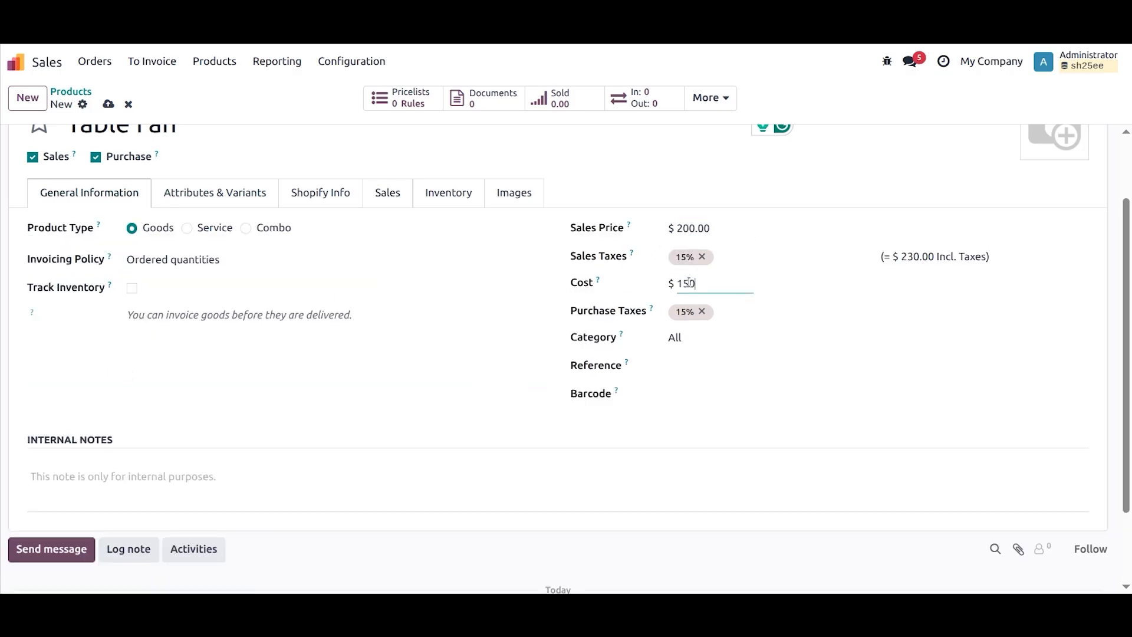
scroll(346, 283, up, 2)
click(108, 104)
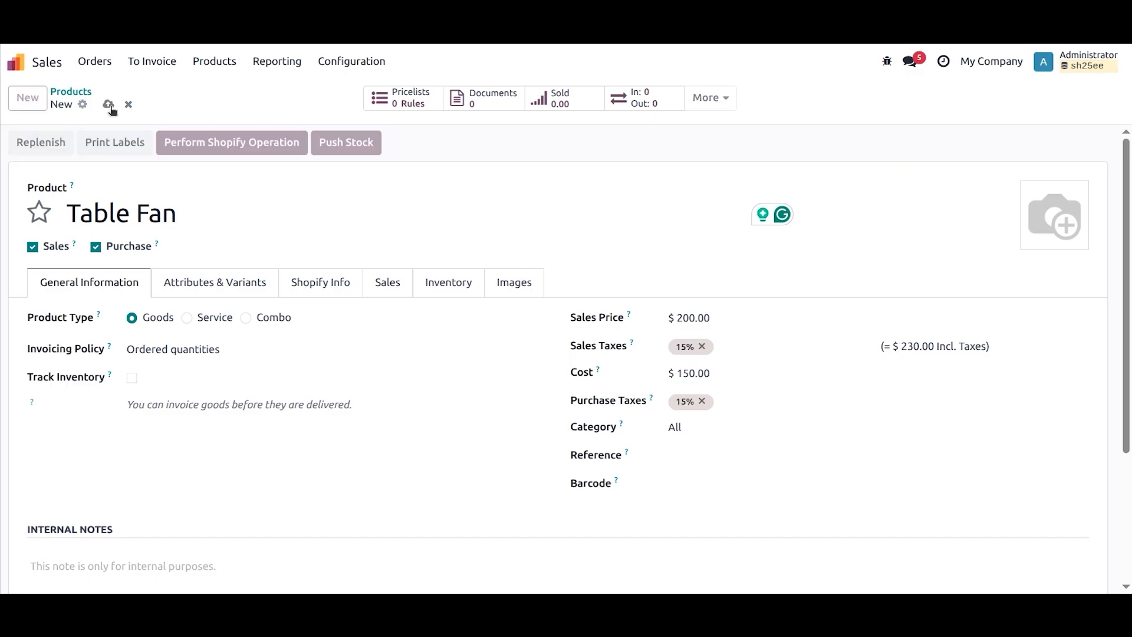
Step: Push Table Fan to Shopify for the Ksolves Demo Store instance with Publish Web Only, and show the product's Shopify info
click(244, 144)
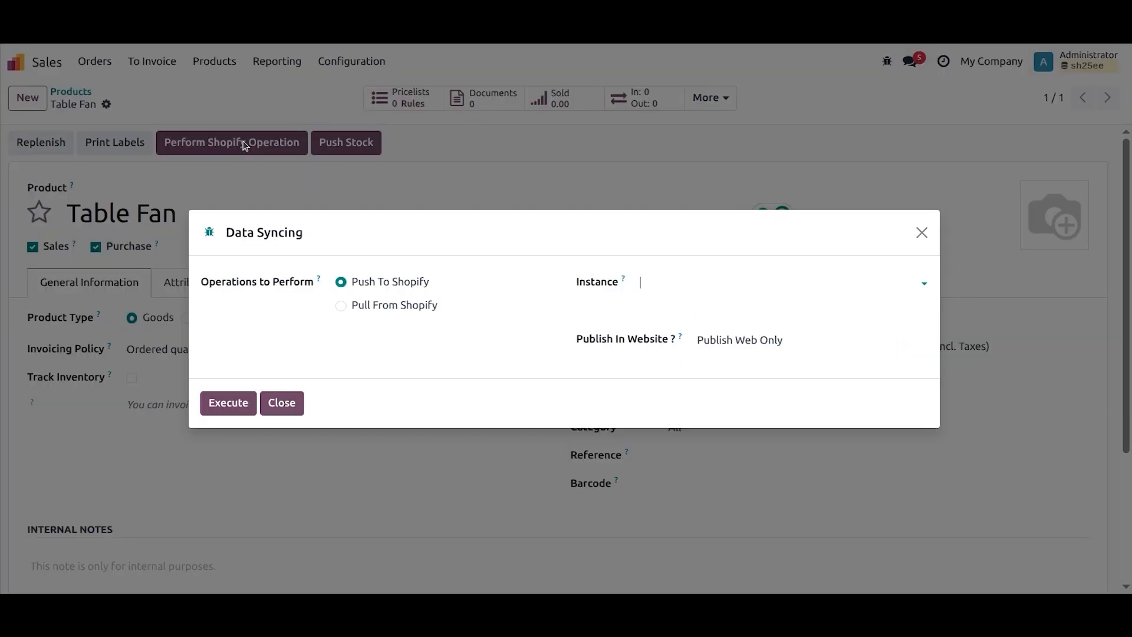
click(745, 284)
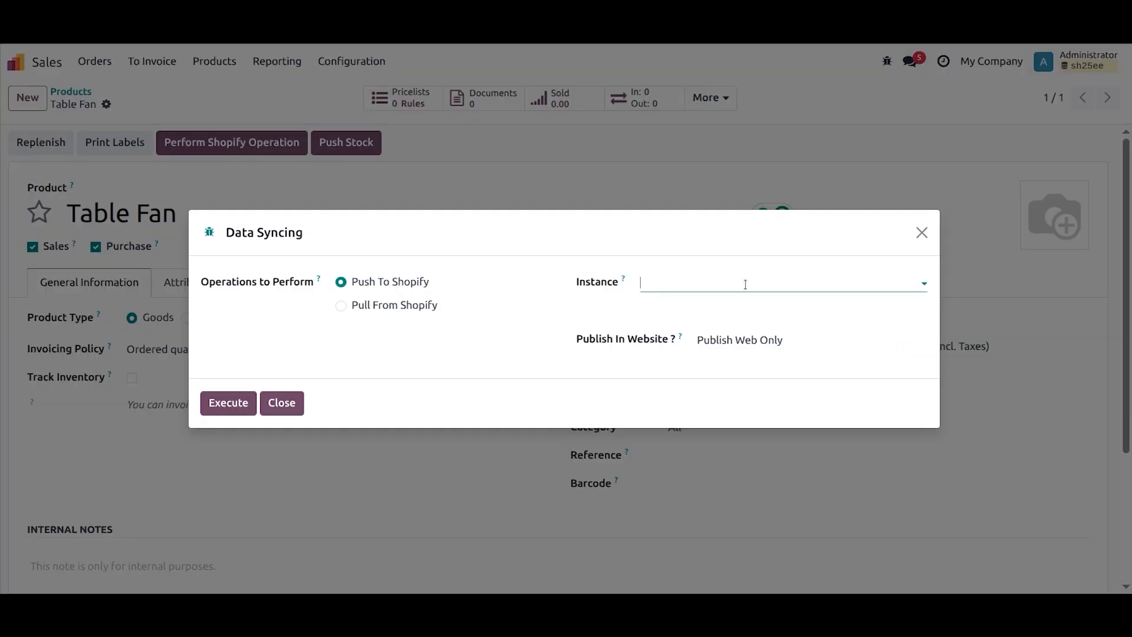
click(696, 284)
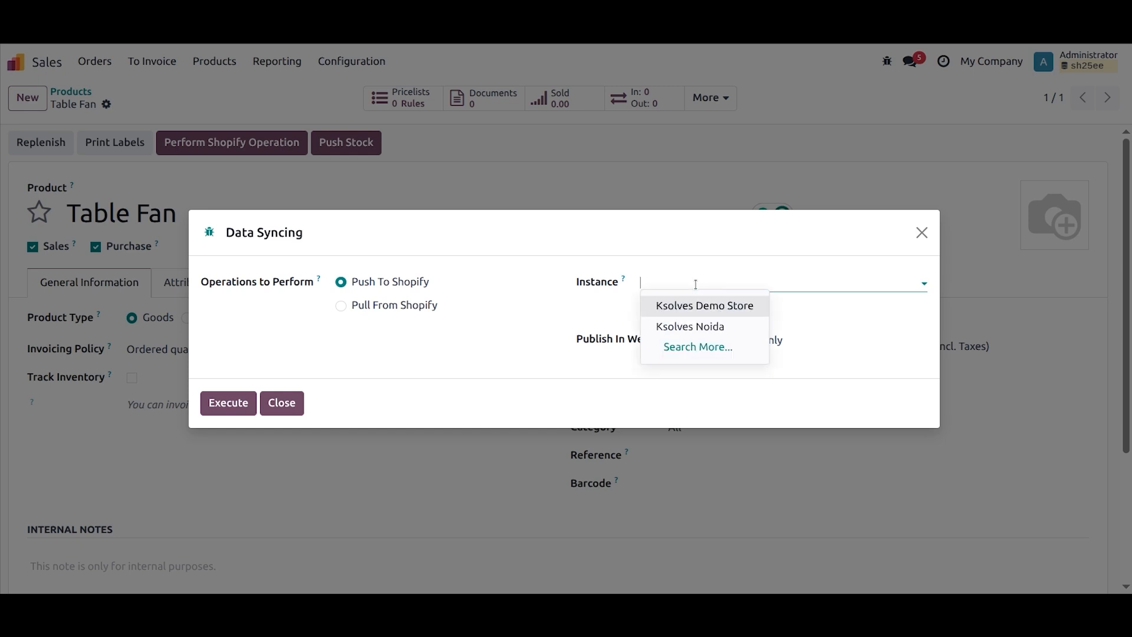
click(720, 307)
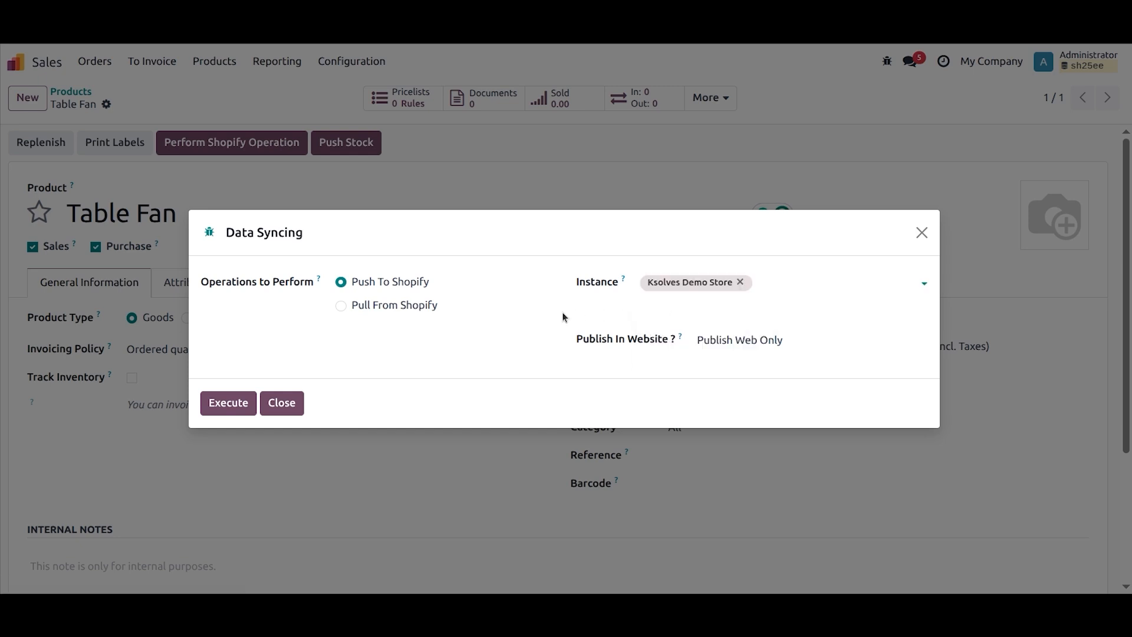
click(740, 340)
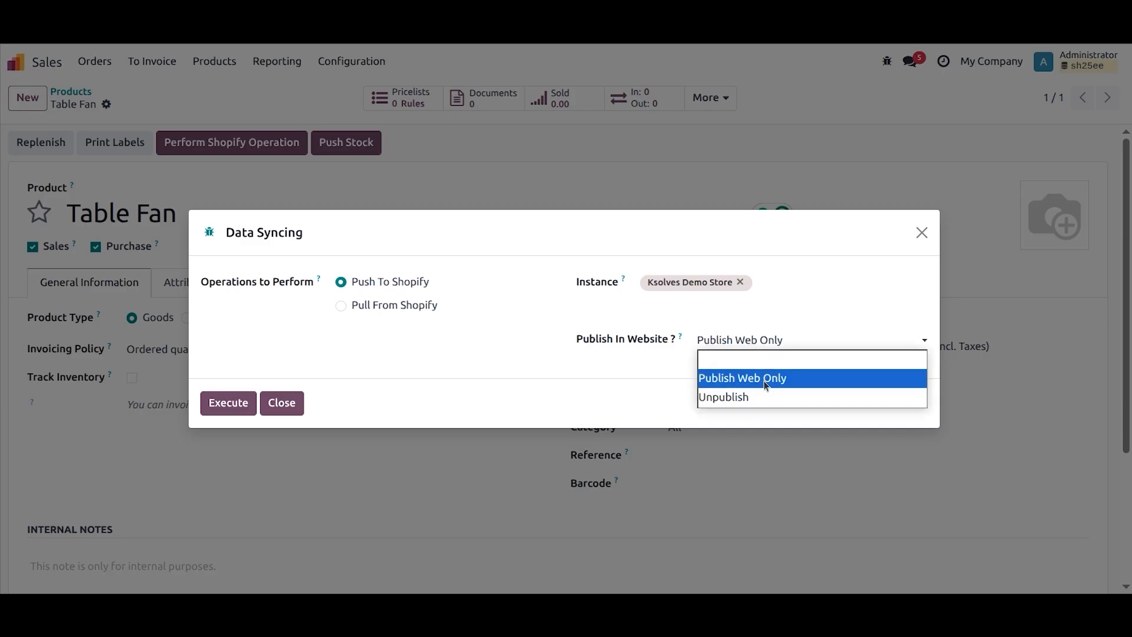
click(619, 346)
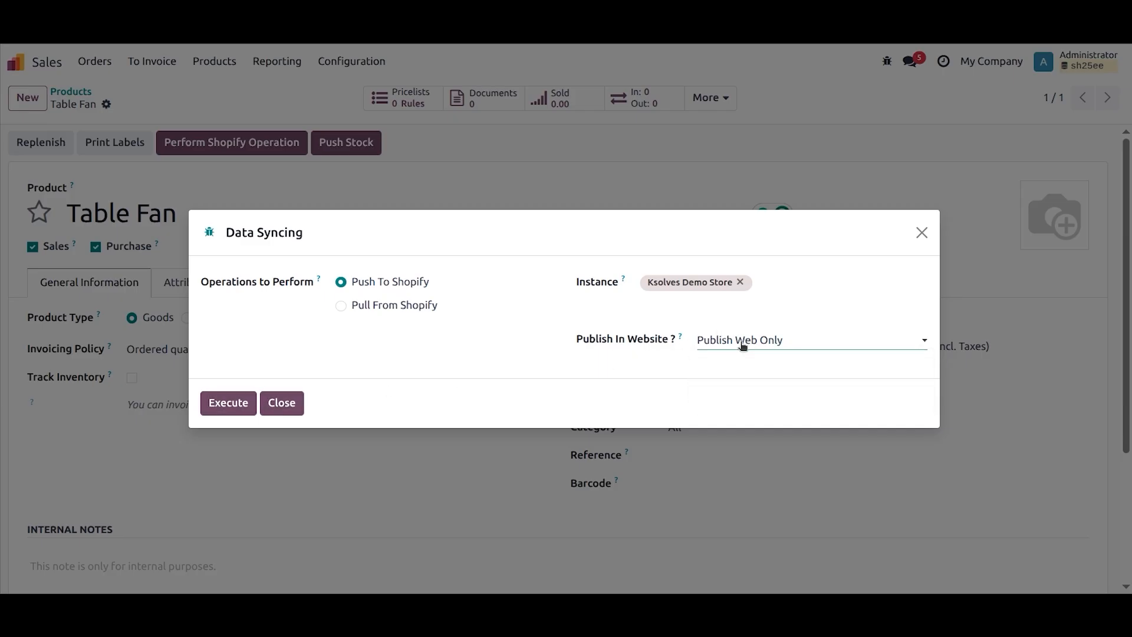
click(229, 401)
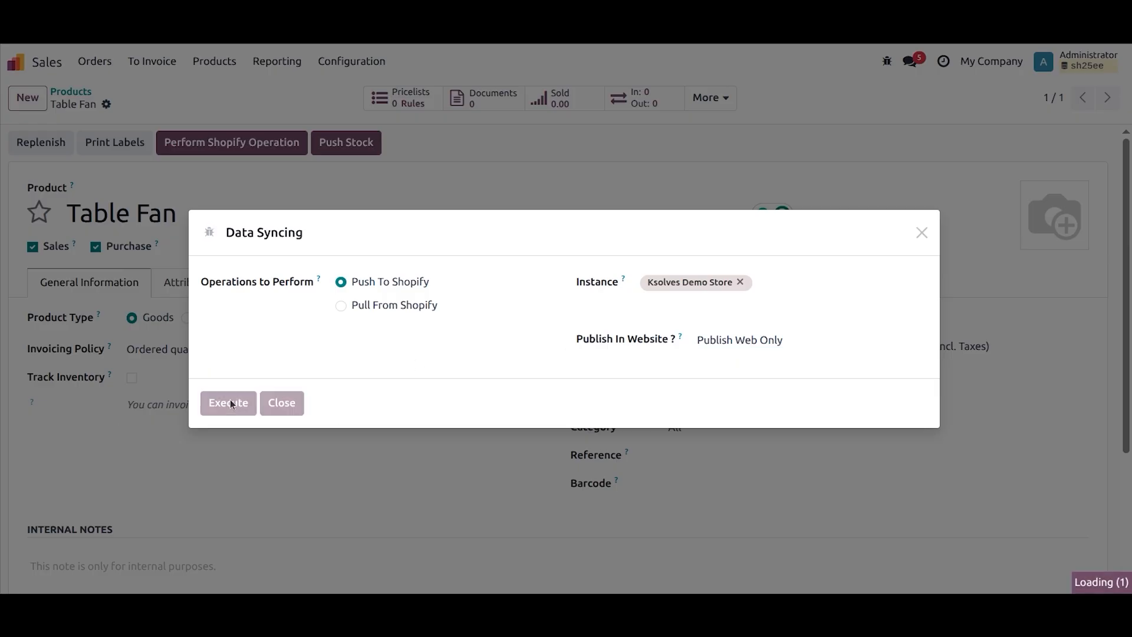
click(221, 370)
click(330, 284)
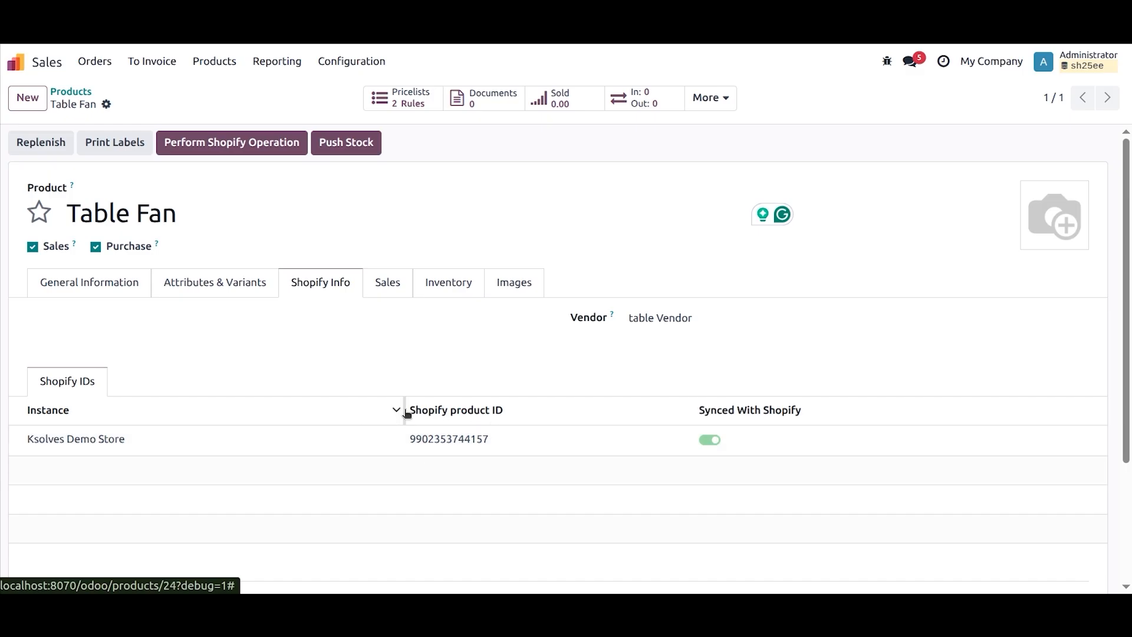
Step: Switch to the Shopify admin, refresh the product list, and open the Table Fan product
key(alt+Tab)
key(alt+Tab)
key(alt+Tab)
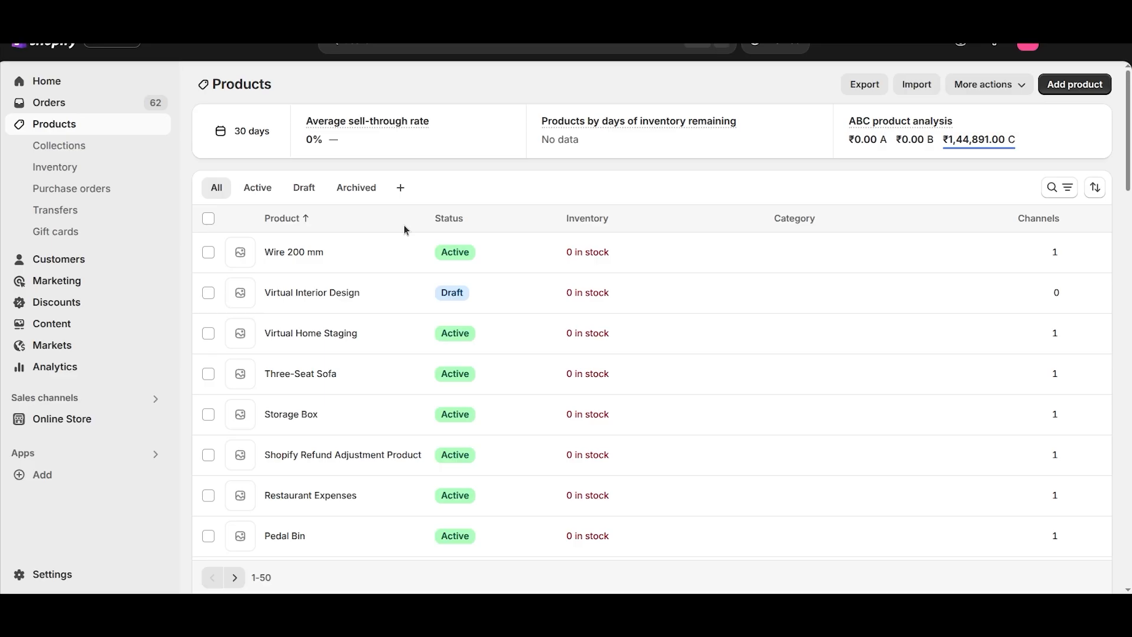
key(F5)
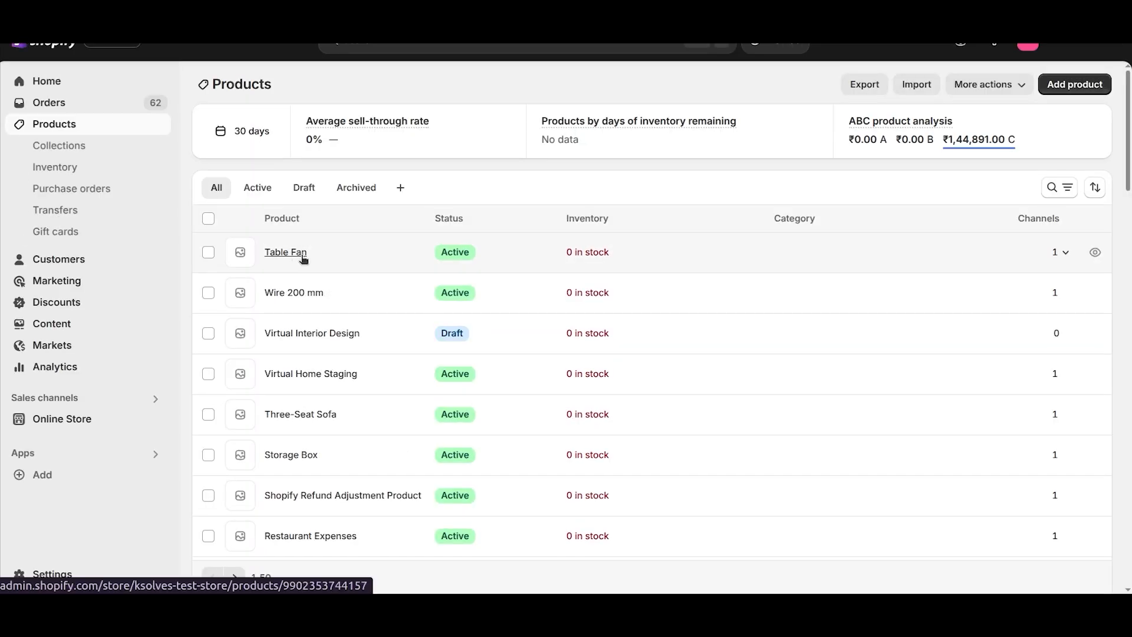
click(286, 256)
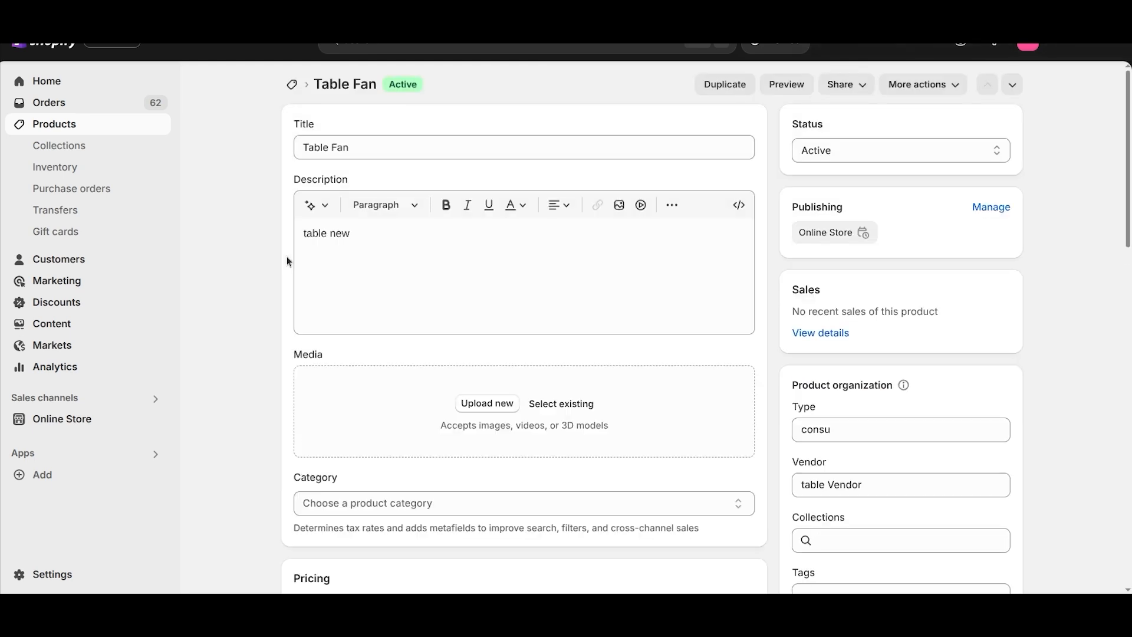
Step: Check the exported description, pricing, vendor and tags on the Table Fan product page in Shopify
drag(376, 238, 289, 236)
scroll(289, 236, down, 3)
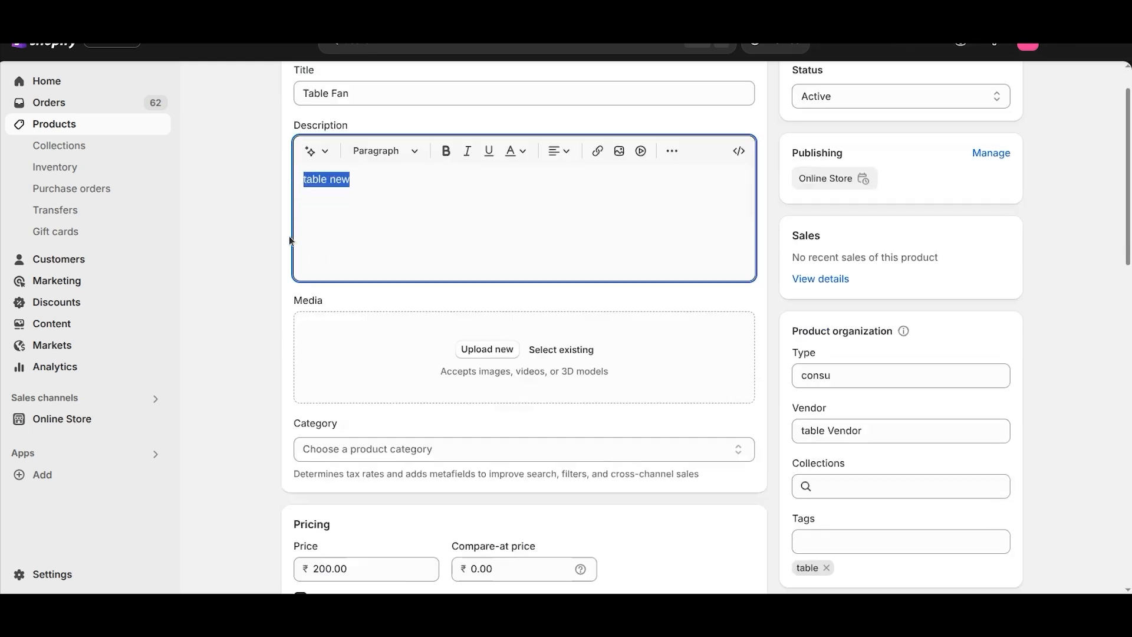
click(848, 312)
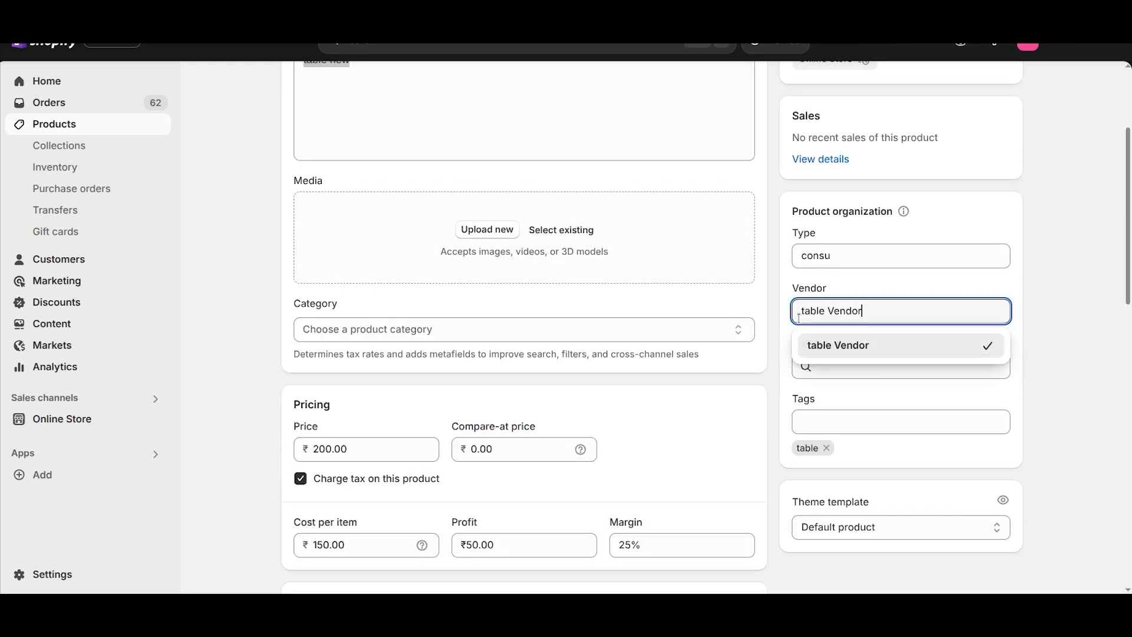
Step: Return to Odoo from the Shopify product page and show all Sales products in list view
scroll(799, 318, down, 3)
scroll(534, 311, up, 6)
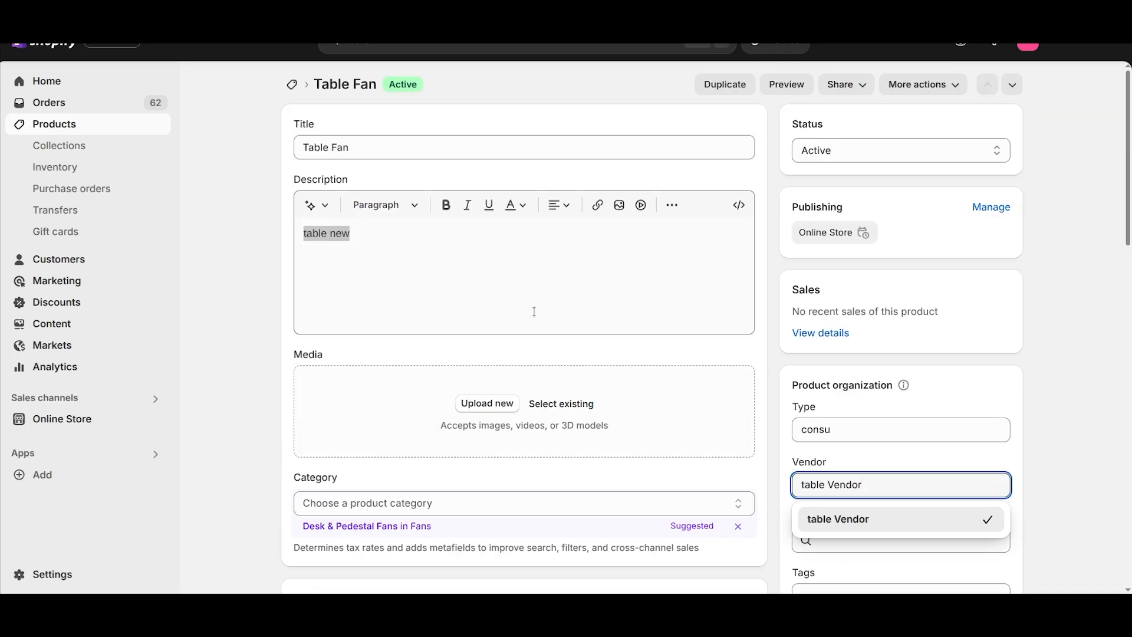
key(alt+Tab)
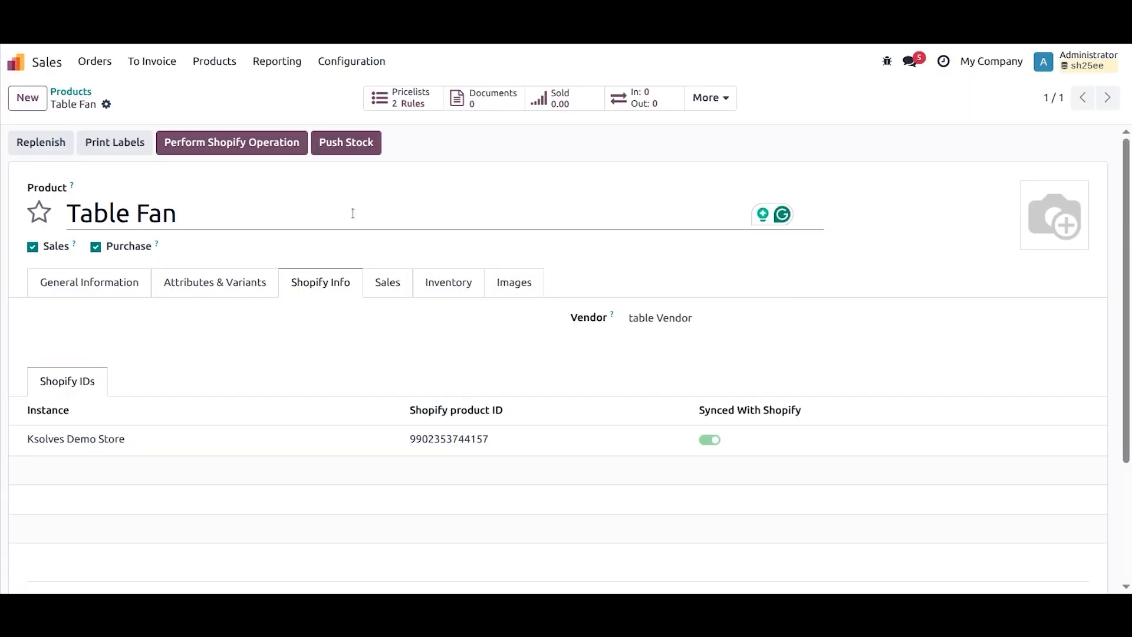
click(88, 93)
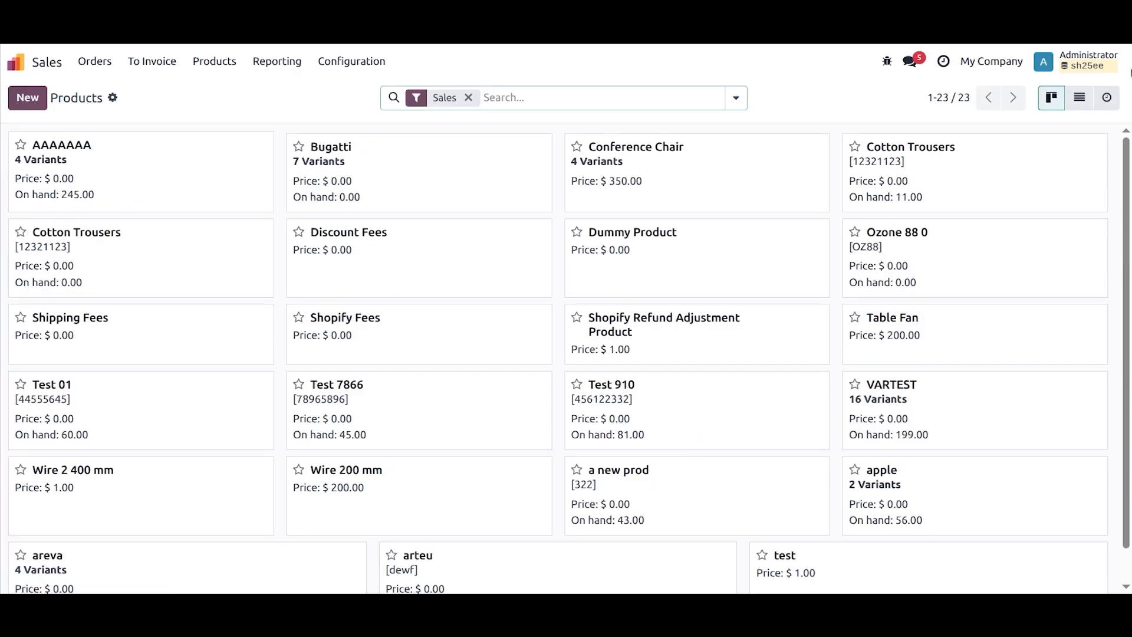
click(1078, 98)
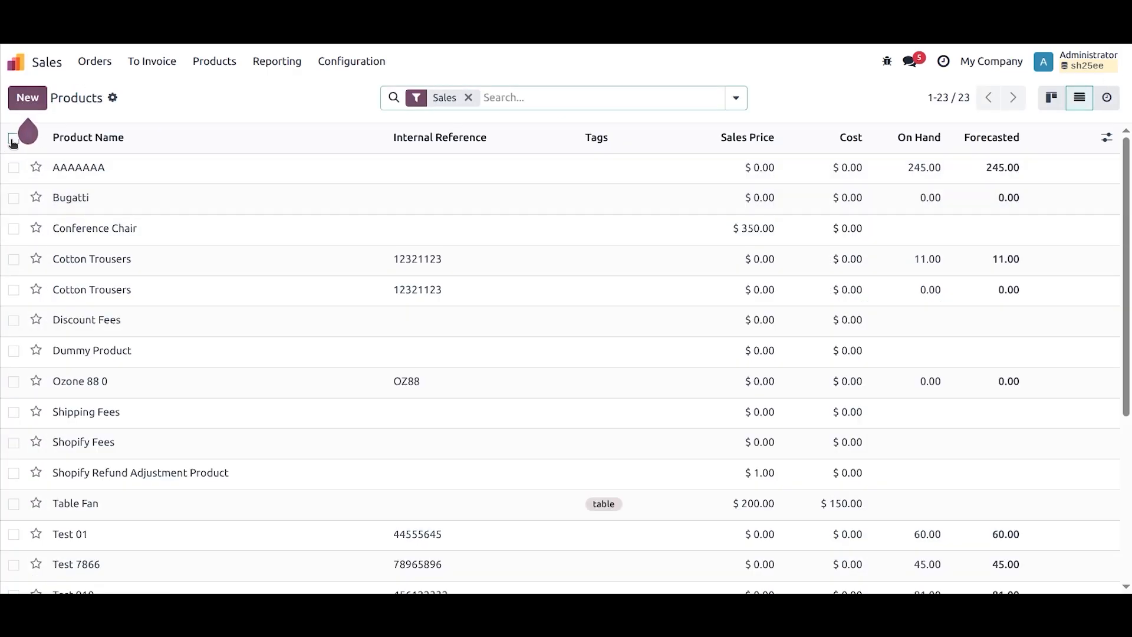
Step: Set up mapping of all listed products to existing Shopify records for Ksolves Demo Store, and cancel the mapping
click(13, 139)
click(653, 99)
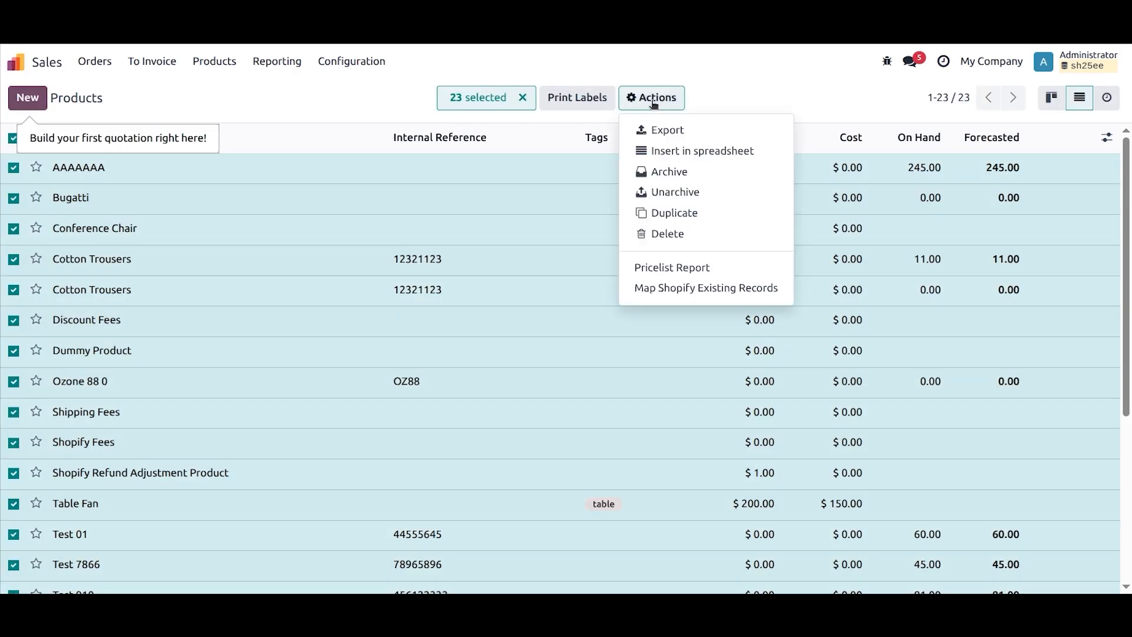
click(690, 289)
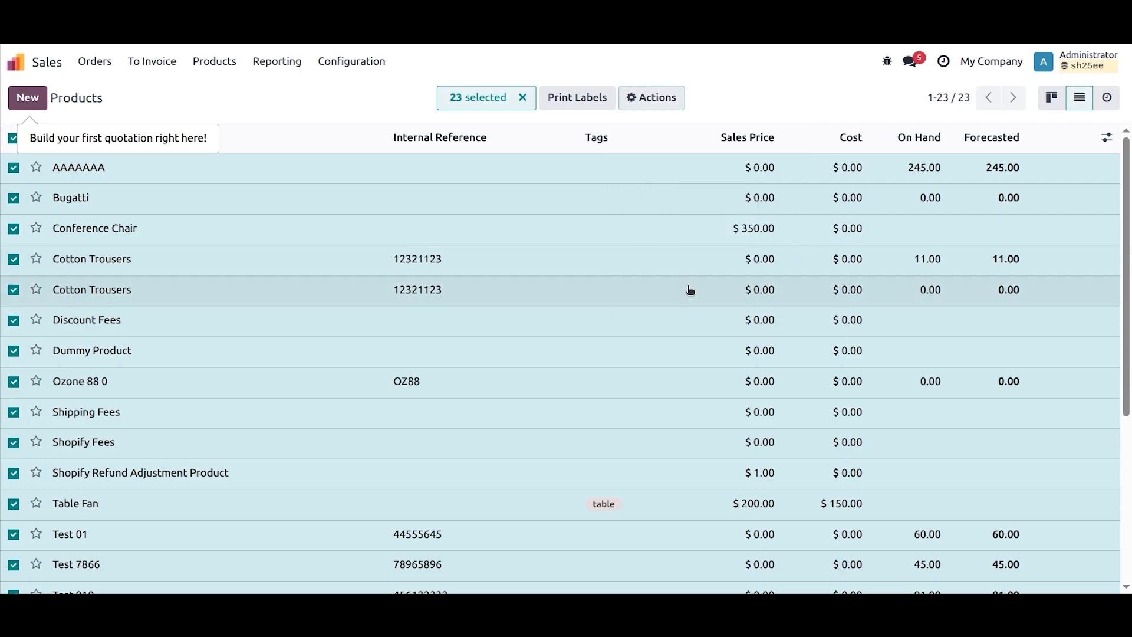
click(306, 139)
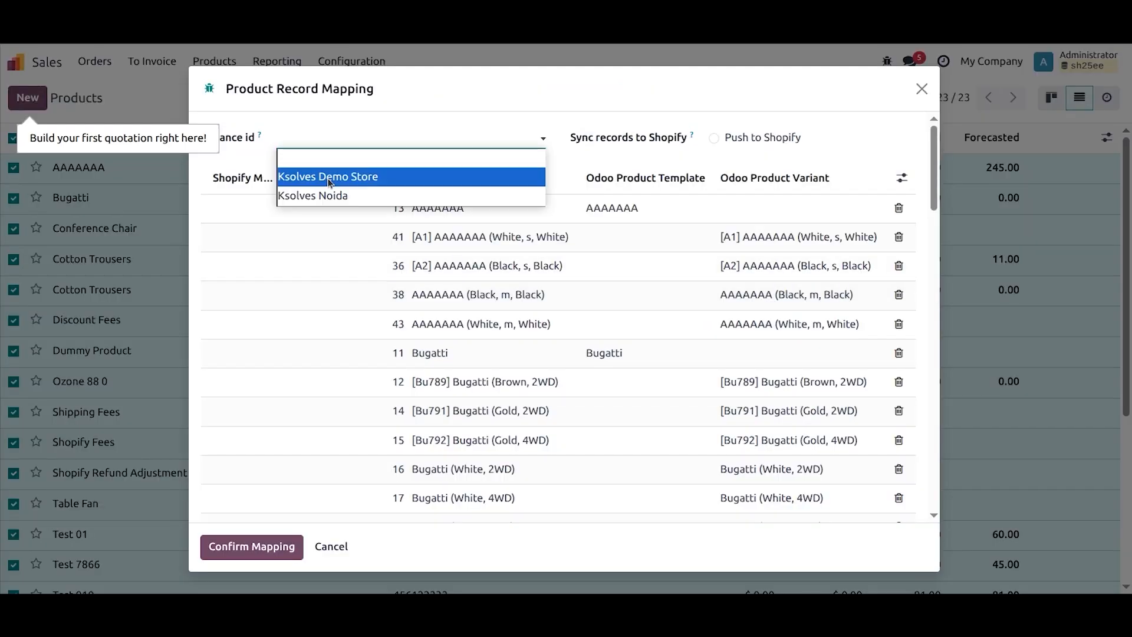
click(328, 177)
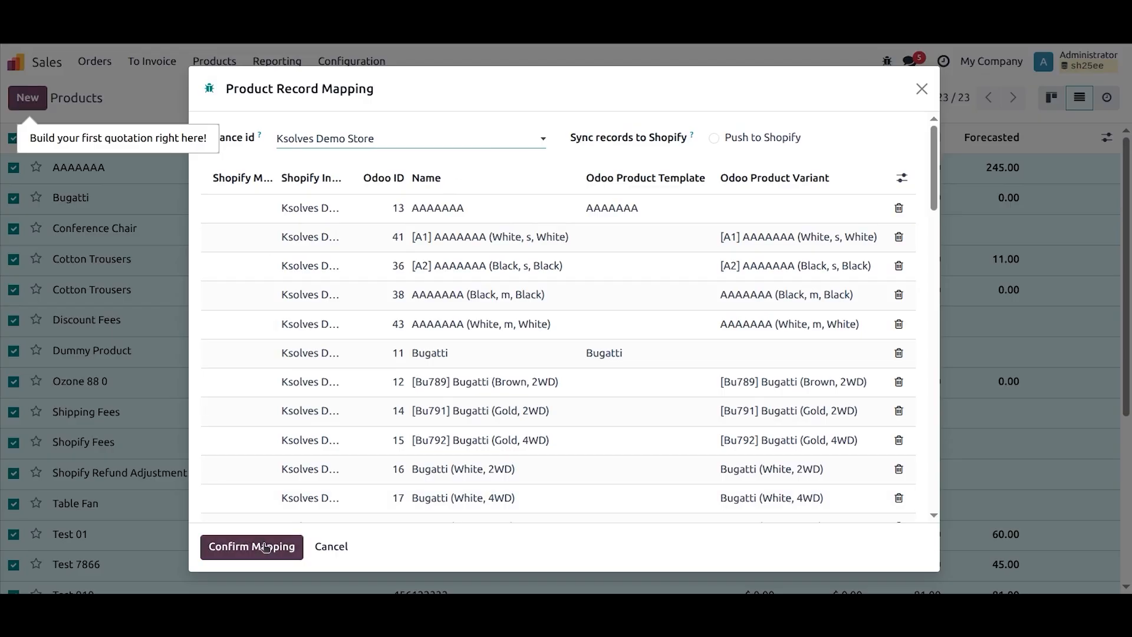
click(332, 547)
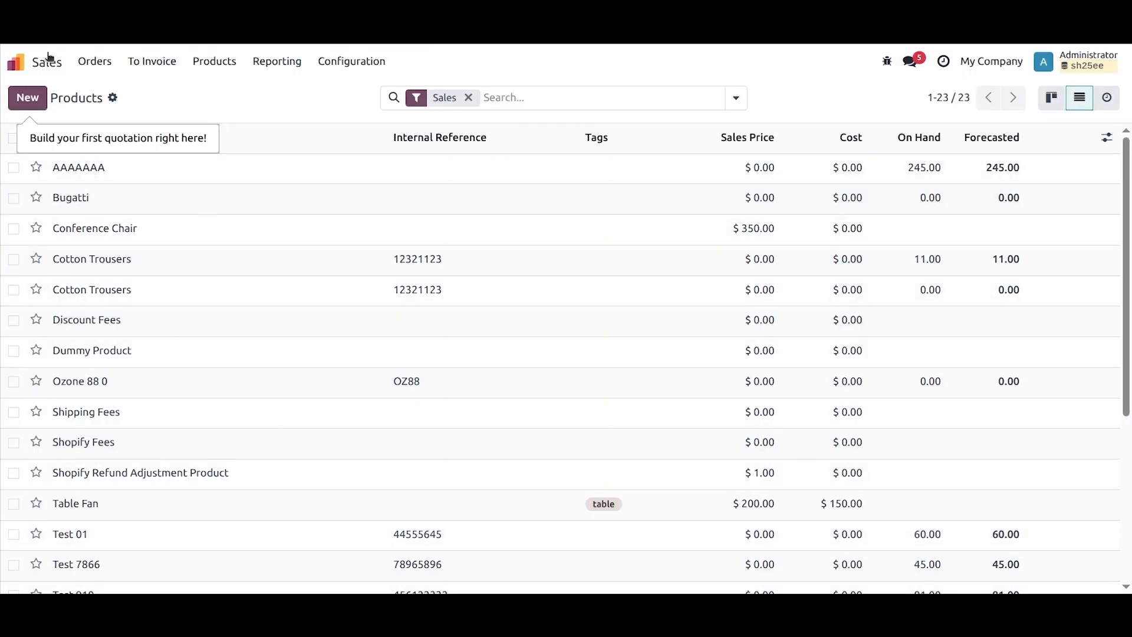
Step: Go to the Shopify Connector instances and open the Shopify operation dialog for Ksolves Demo Store
click(36, 62)
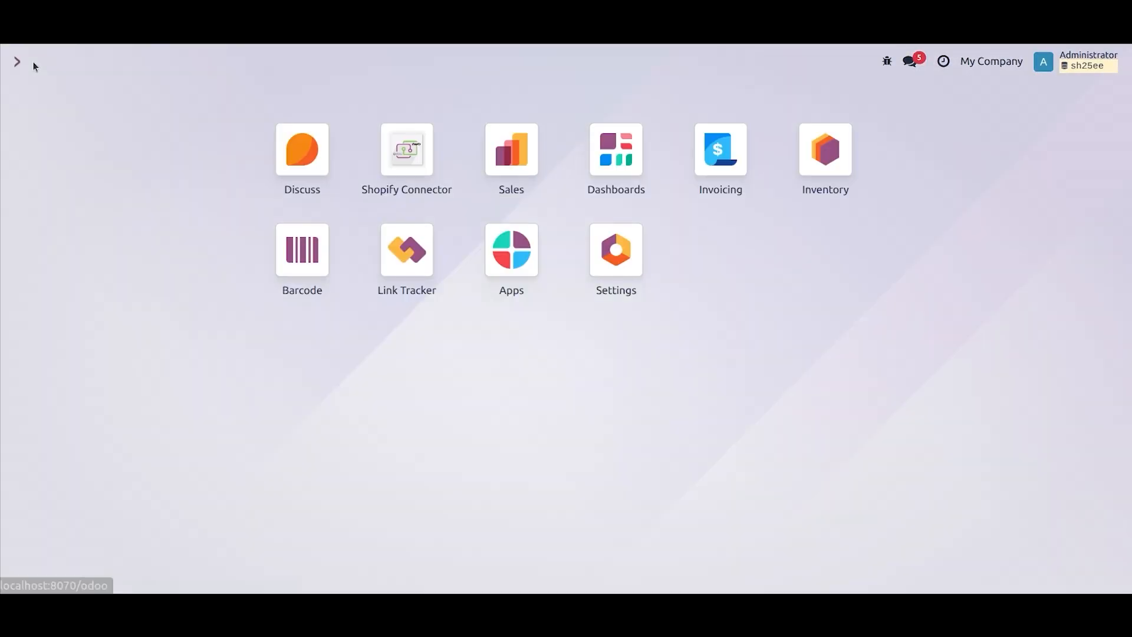
click(423, 157)
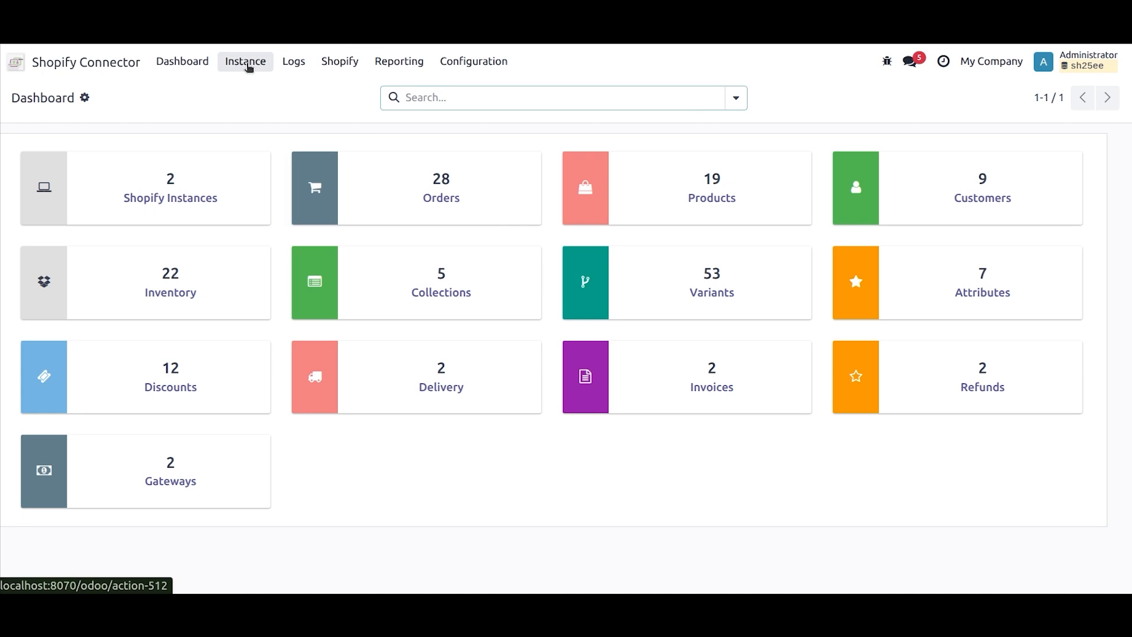
click(247, 63)
click(201, 229)
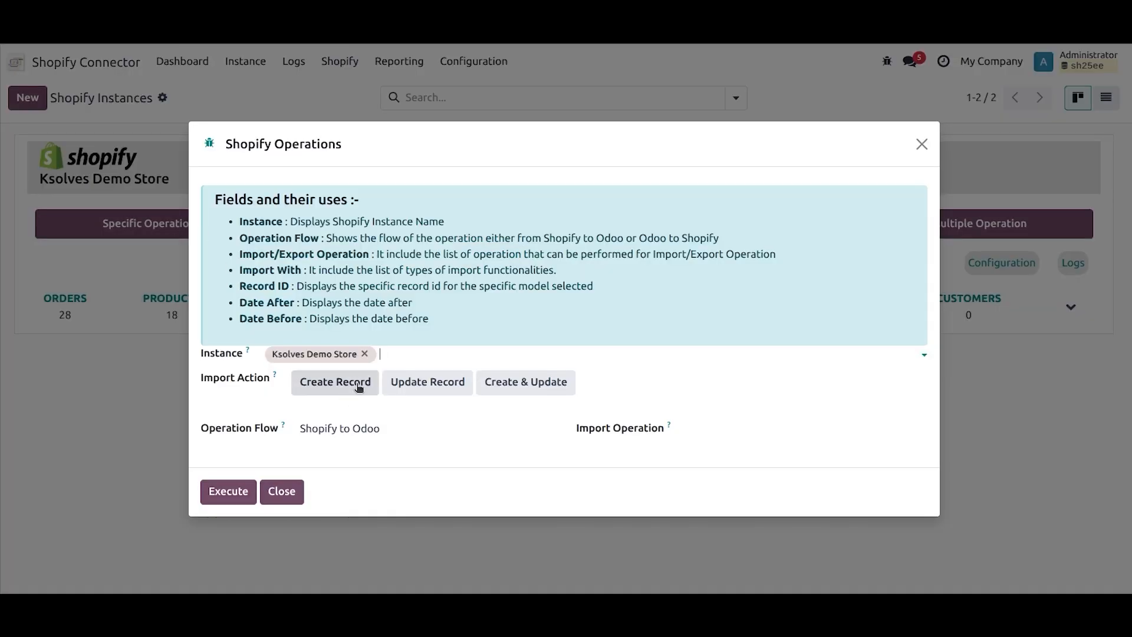
Step: Execute the Export Layer Product operation with the Odoo to Shopify flow, and dismiss the resulting info dialog
click(361, 430)
click(374, 468)
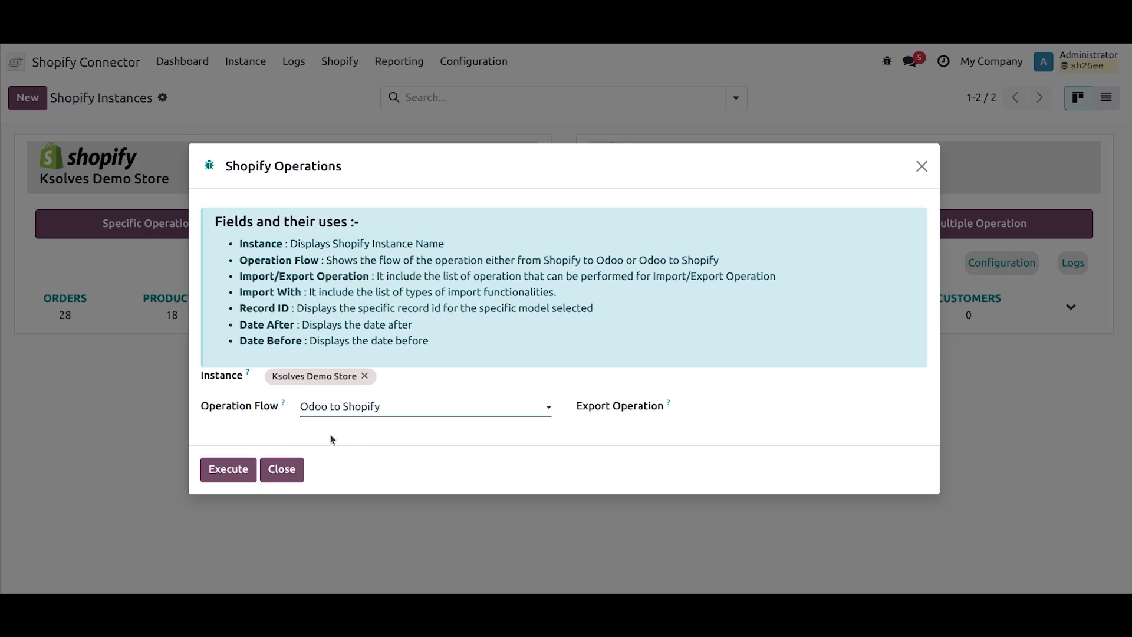
click(767, 414)
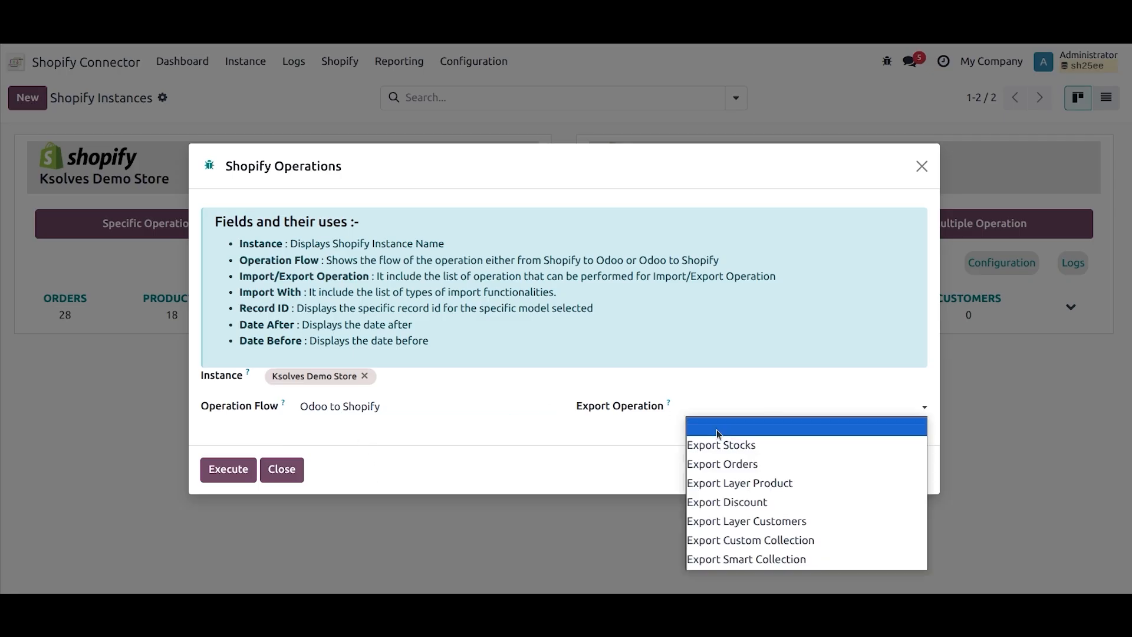
click(763, 482)
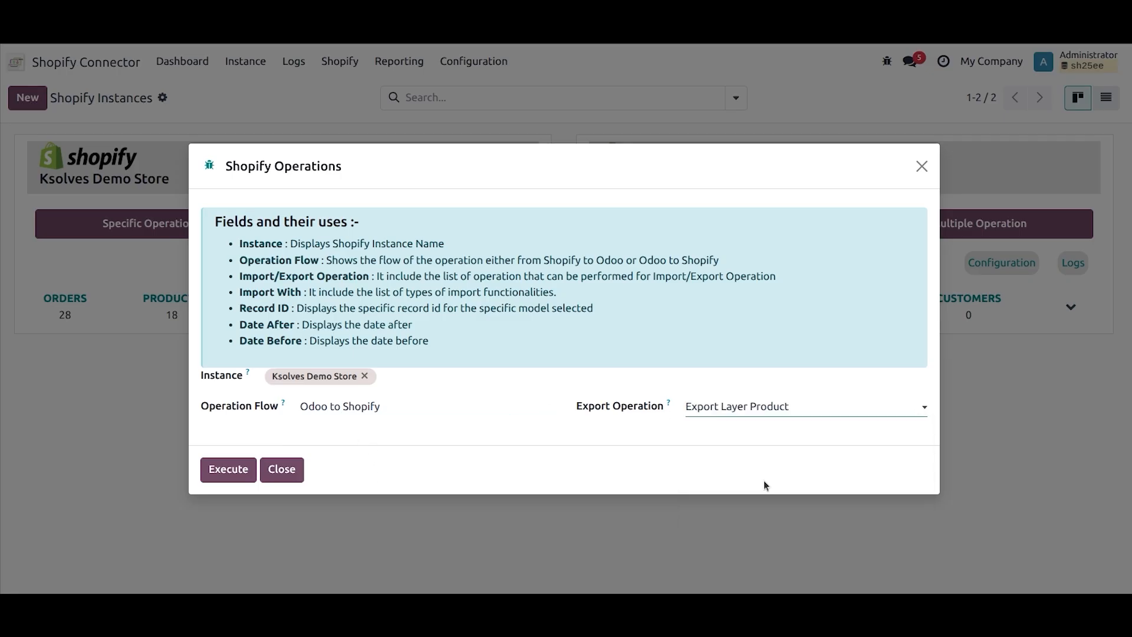
click(228, 472)
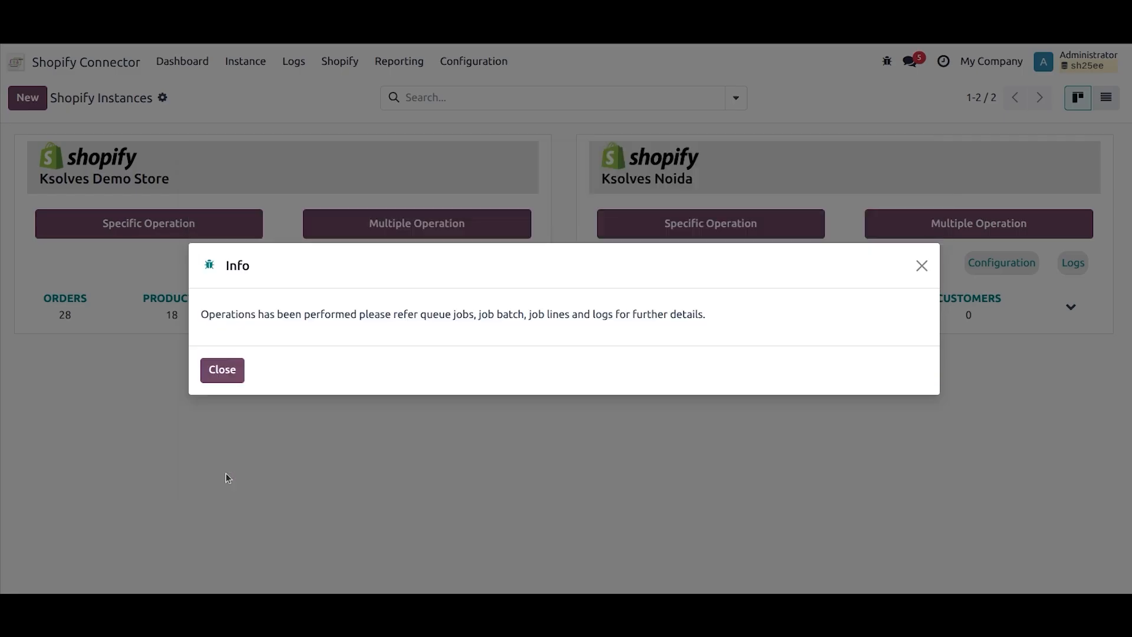
click(222, 382)
Step: Check the product export entries and their states in the connector's queue jobs
click(305, 69)
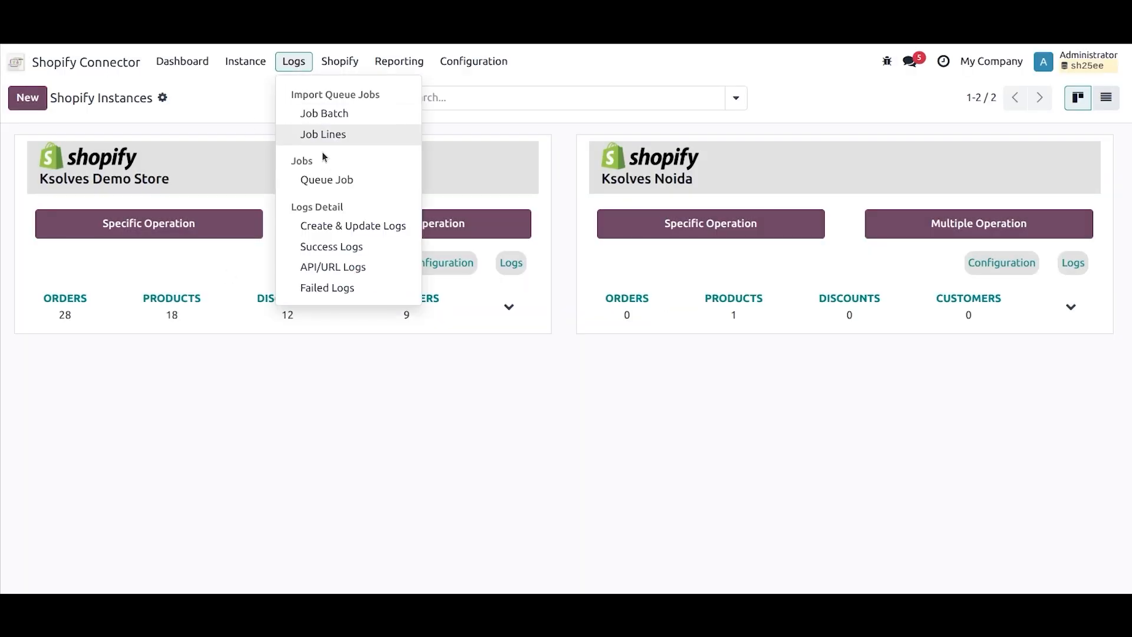
click(336, 181)
scroll(253, 353, down, 2)
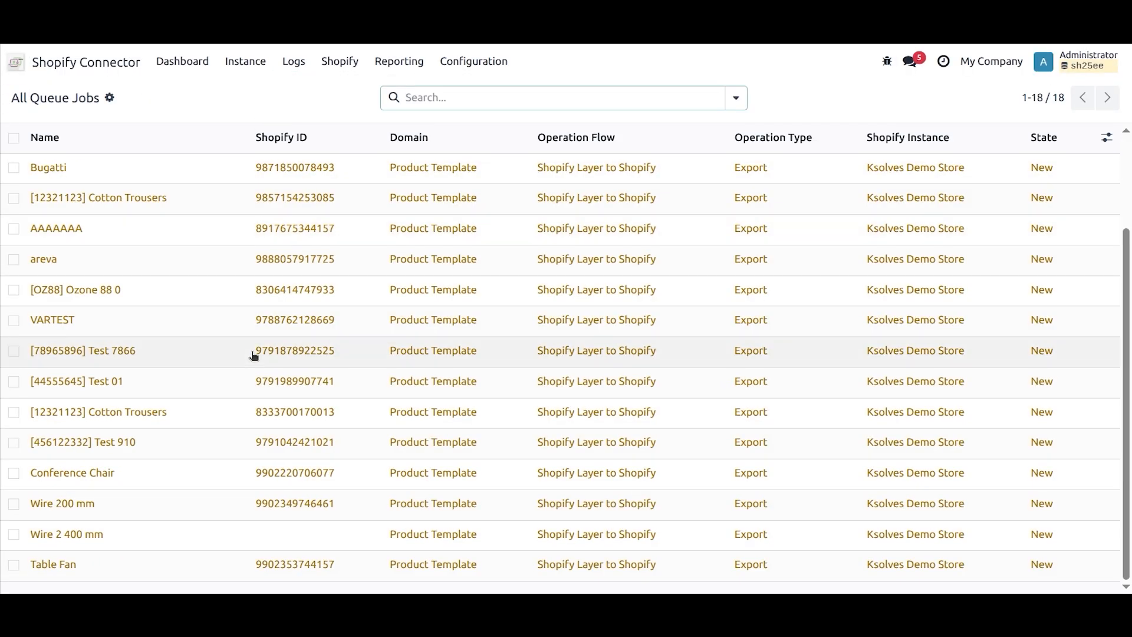
scroll(253, 354, up, 2)
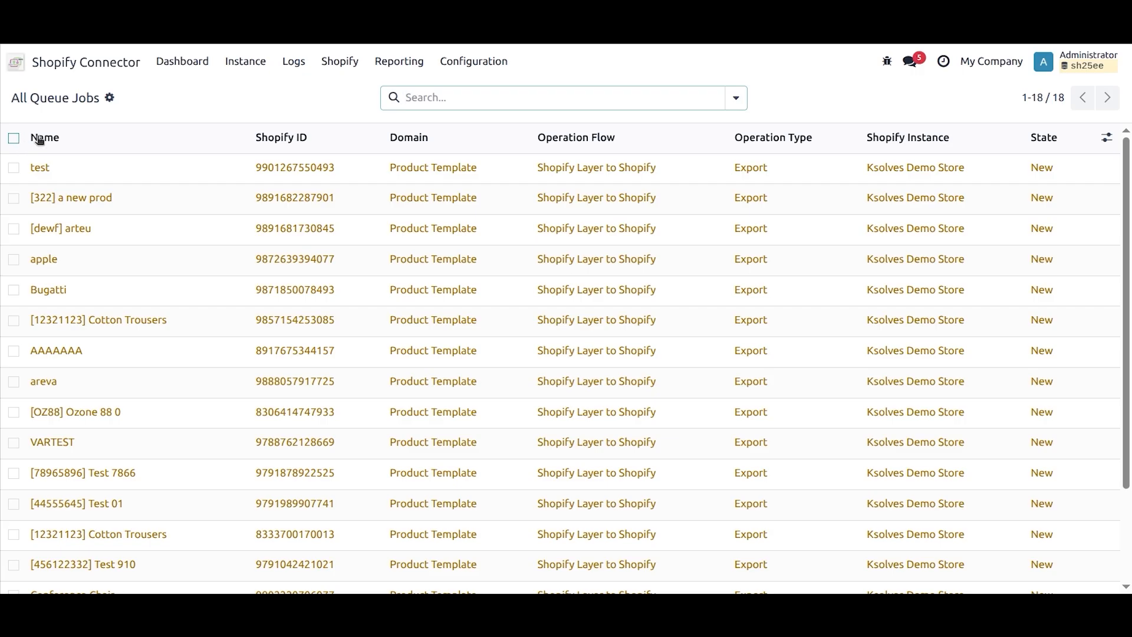
Step: Set the Auto Sync Event of the Ksolves Demo Store instance to Product and save the instance
click(245, 71)
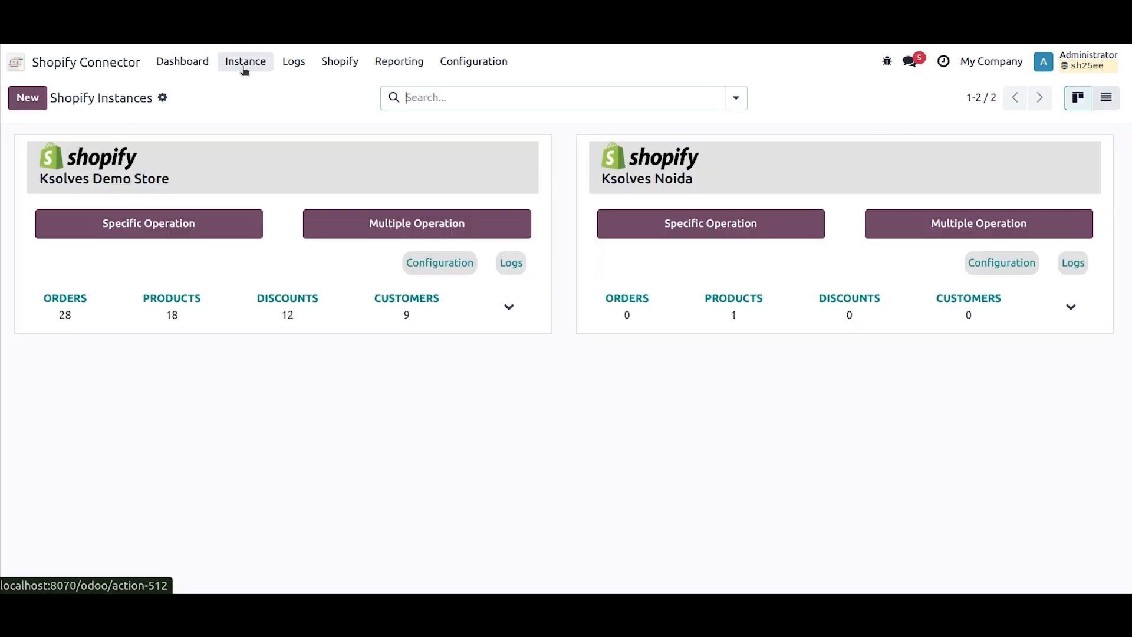
click(250, 181)
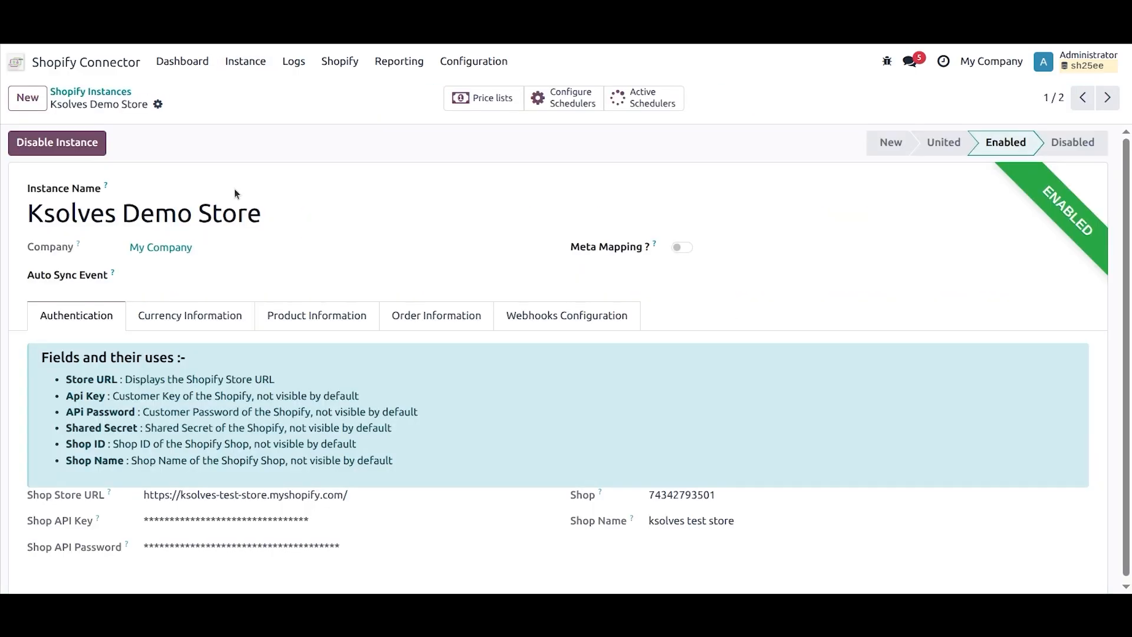
click(145, 274)
click(174, 326)
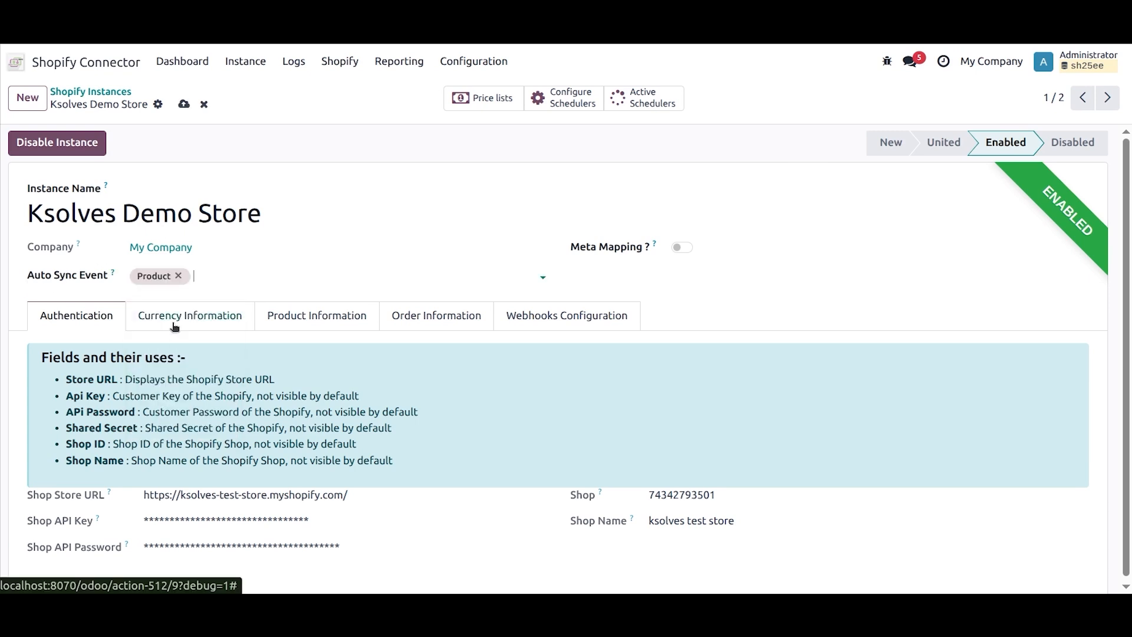
click(182, 105)
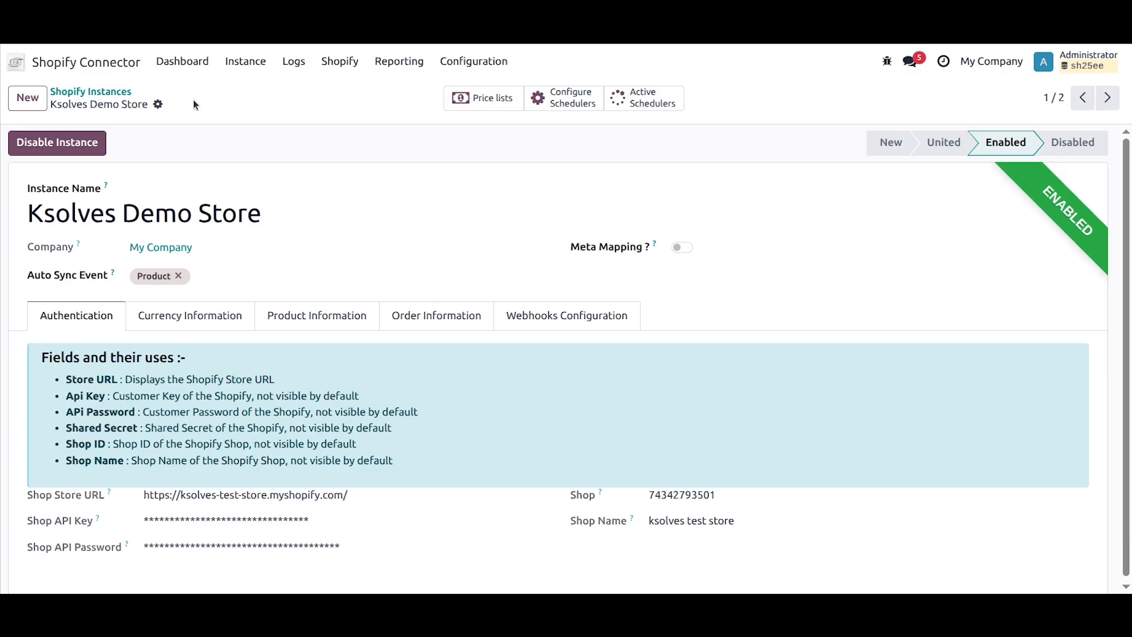
Step: Start a new product in Sales and name it "A new chair"
click(47, 66)
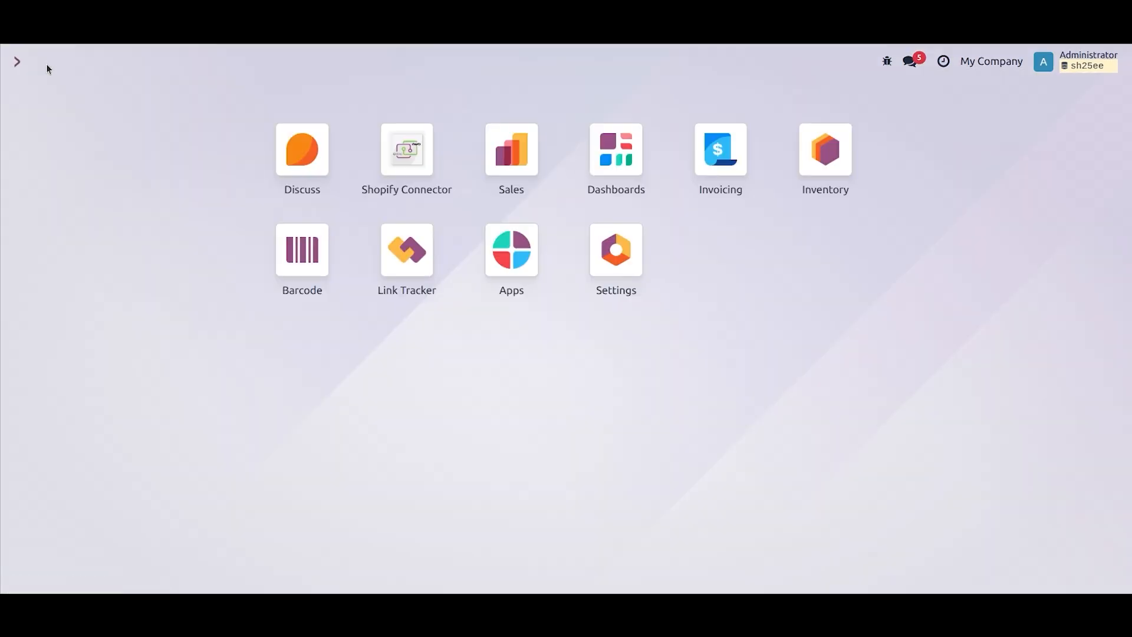
click(511, 149)
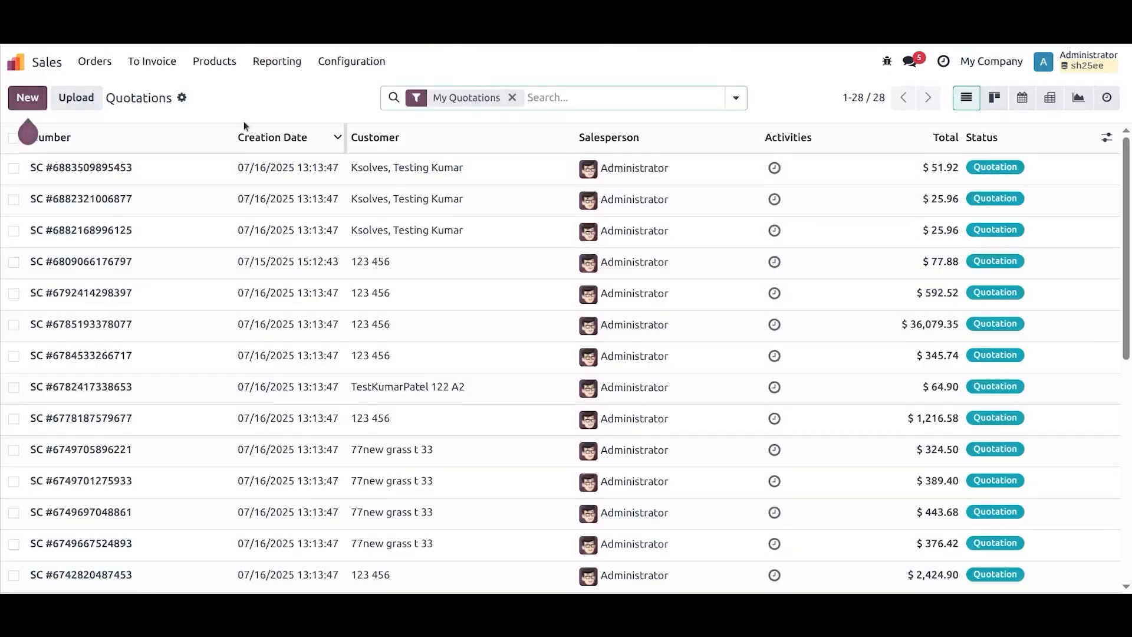
click(214, 61)
click(247, 92)
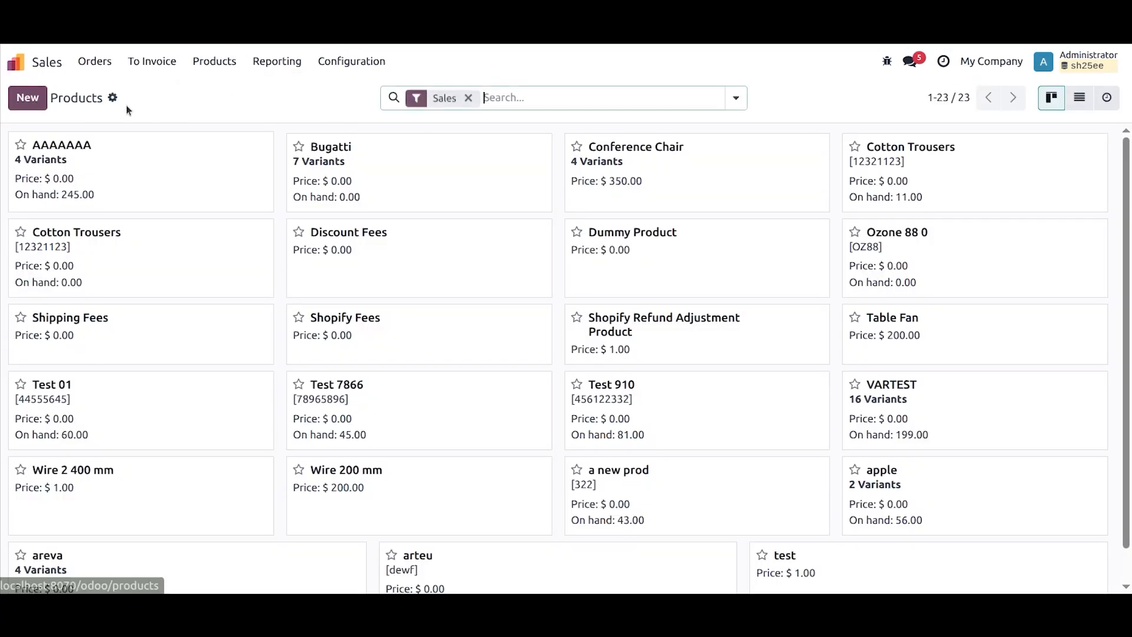
click(30, 105)
text(A new)
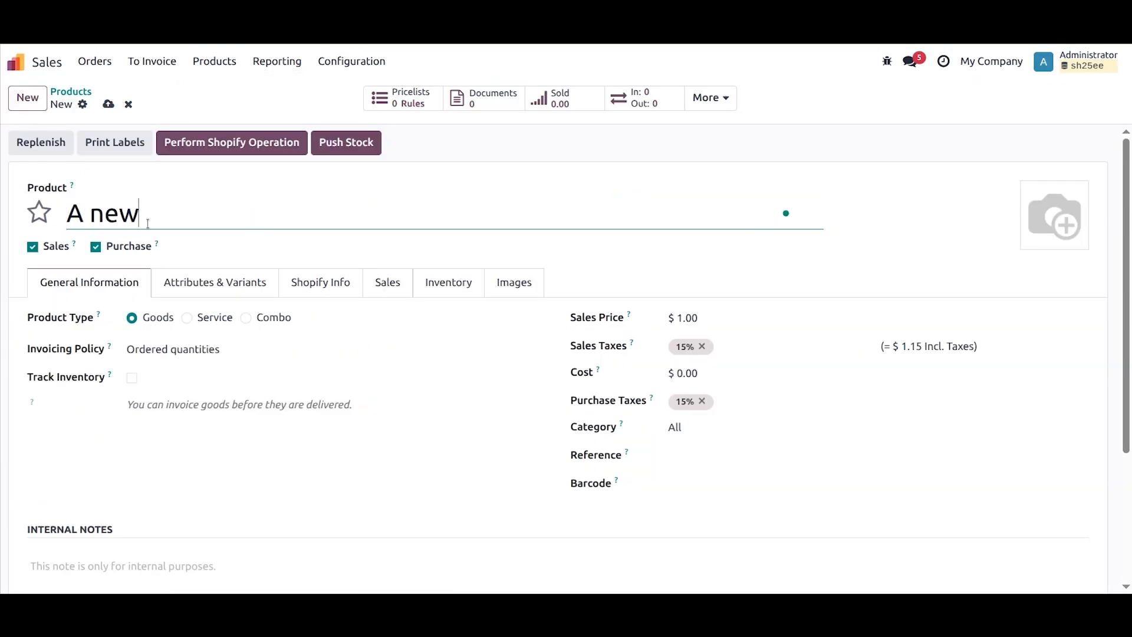
text( chair)
Step: Add the tag "chair" to the new product and set its Shopify vendor to "chair vendor"
click(384, 284)
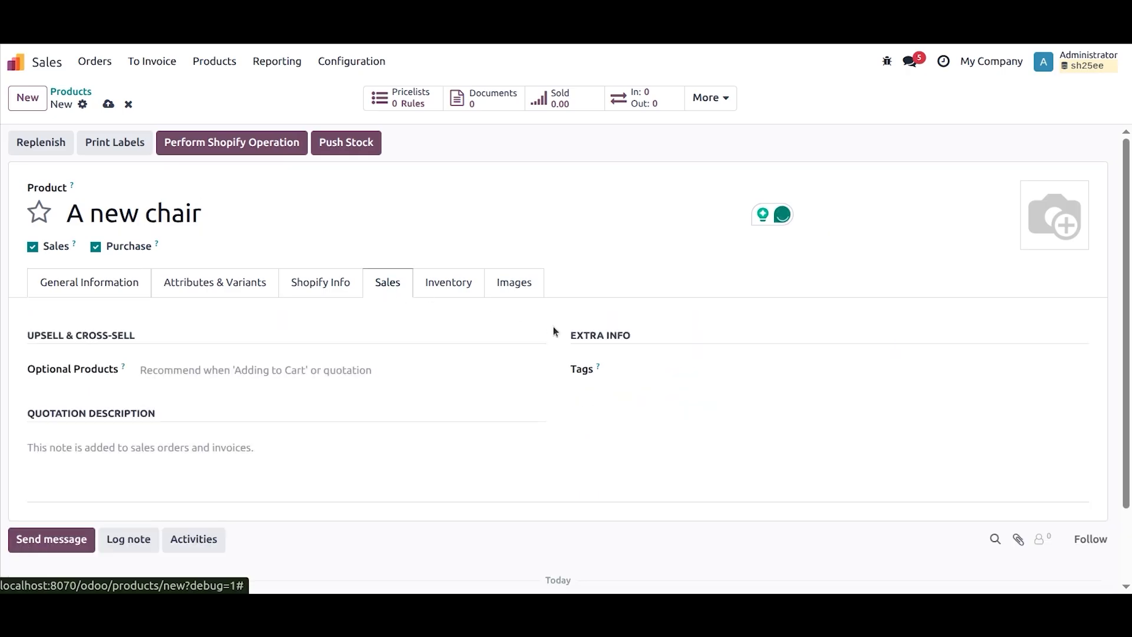
click(626, 369)
text(cha)
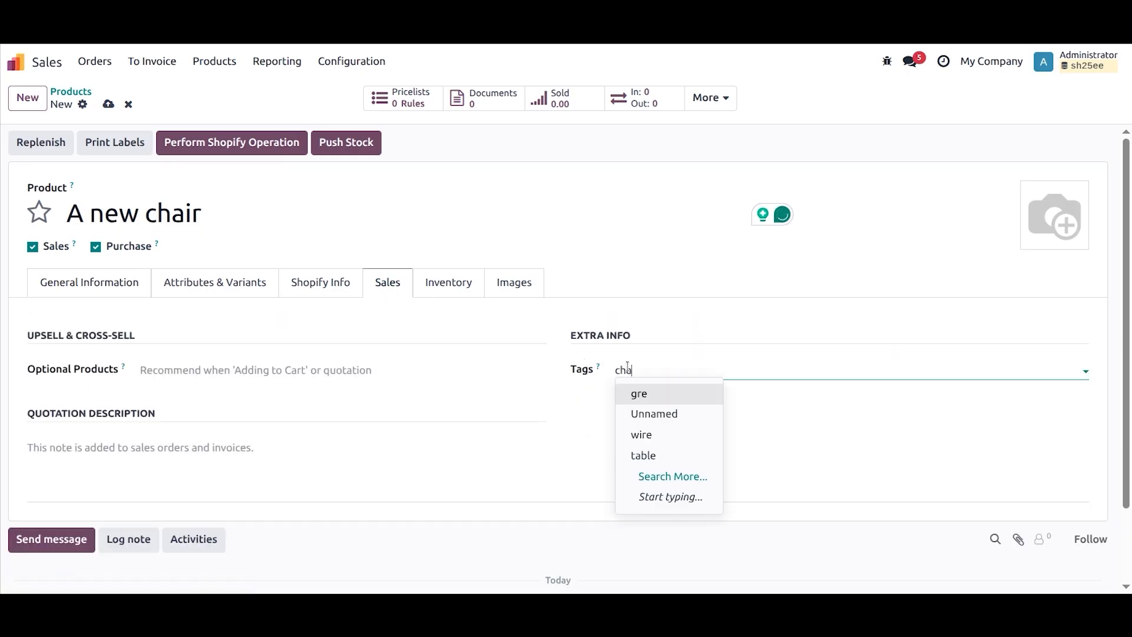
key(Return)
click(320, 282)
click(678, 327)
text(chair vendor)
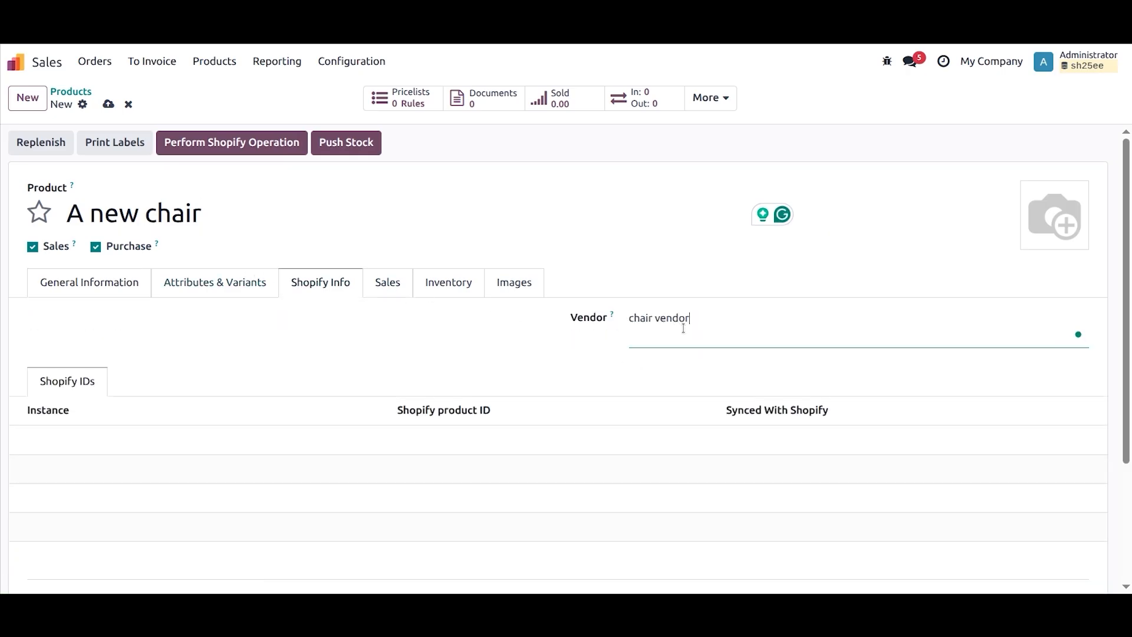
Step: Enter "chair" as the product's quotation description
click(394, 282)
scroll(351, 383, down, 2)
click(145, 372)
text(chair)
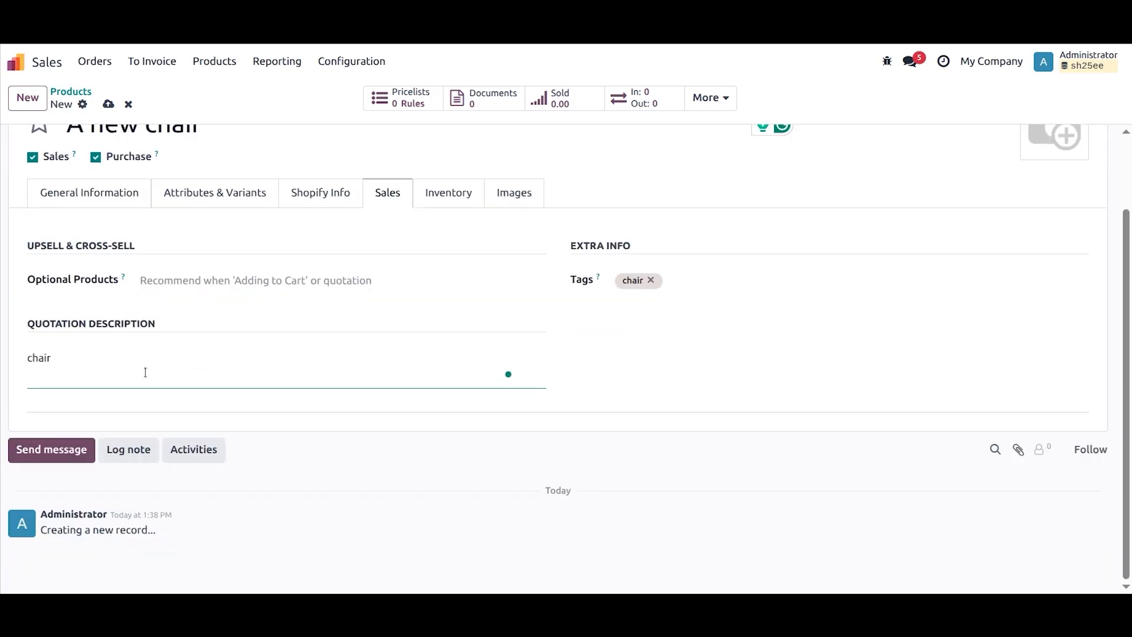
Step: Set the product's sales price to 200 and save the product
scroll(167, 160, up, 2)
click(144, 282)
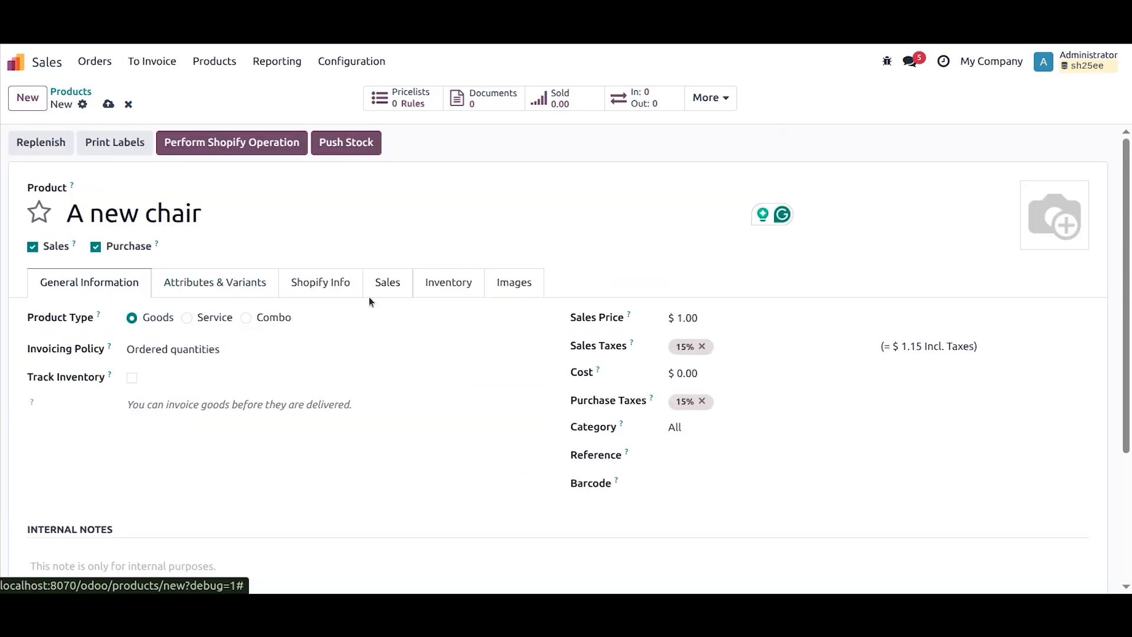
click(684, 320)
text(20)
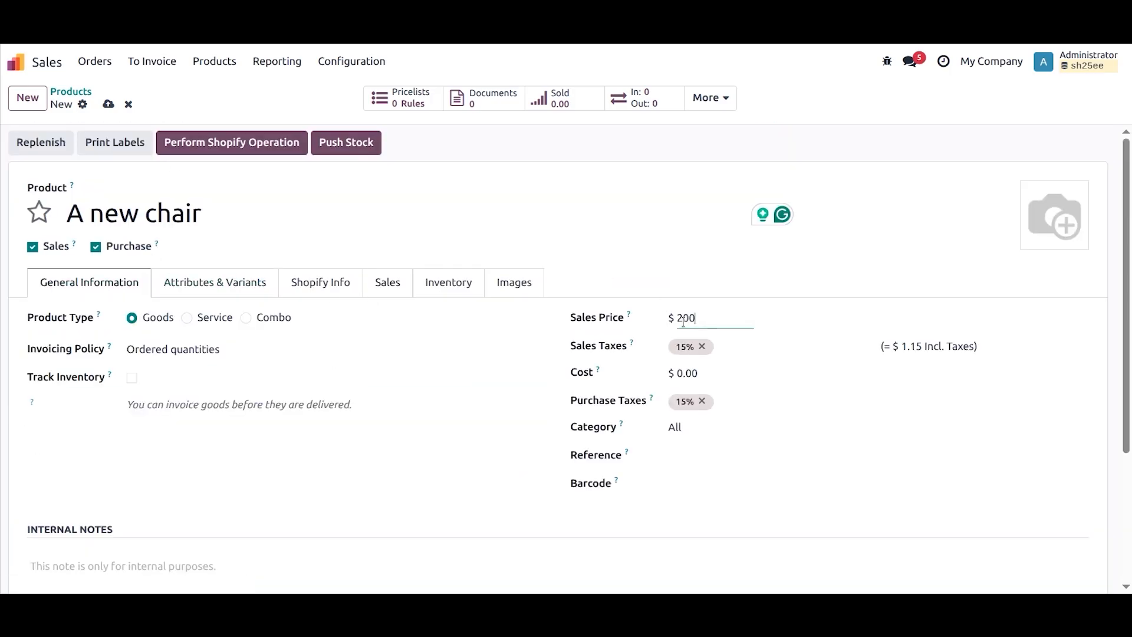
click(108, 103)
Step: Return to the Shopify Connector and check the queue jobs for the new product's export
click(33, 67)
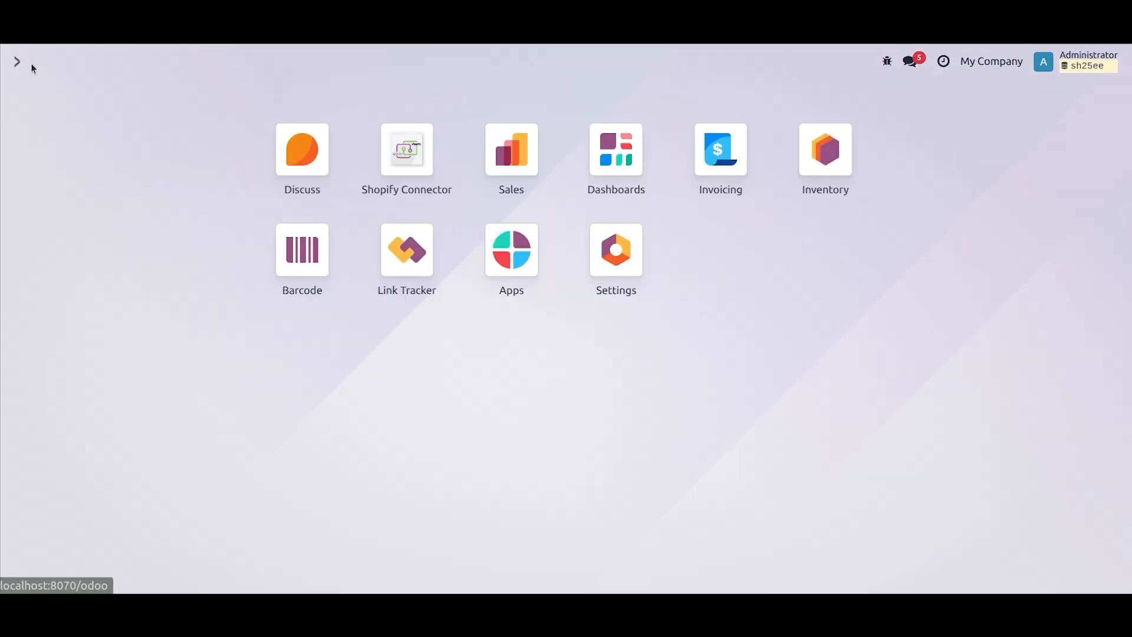
click(386, 157)
click(293, 70)
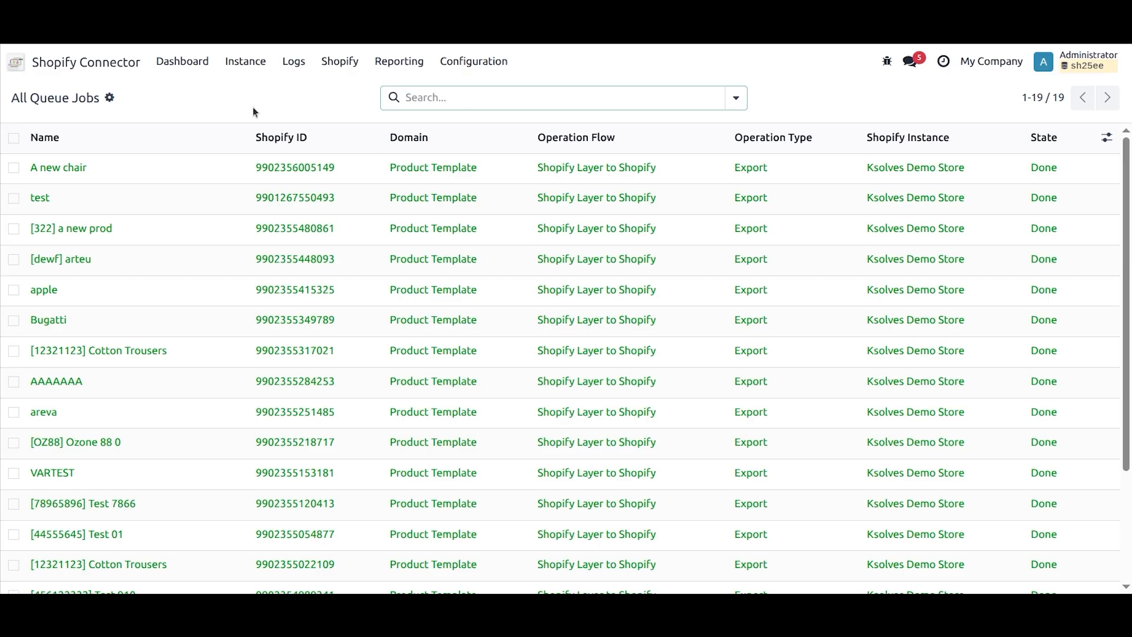
Step: Switch to the Shopify admin and open the product "A new chair" to check its description, vendor, tags and price
key(alt+Tab)
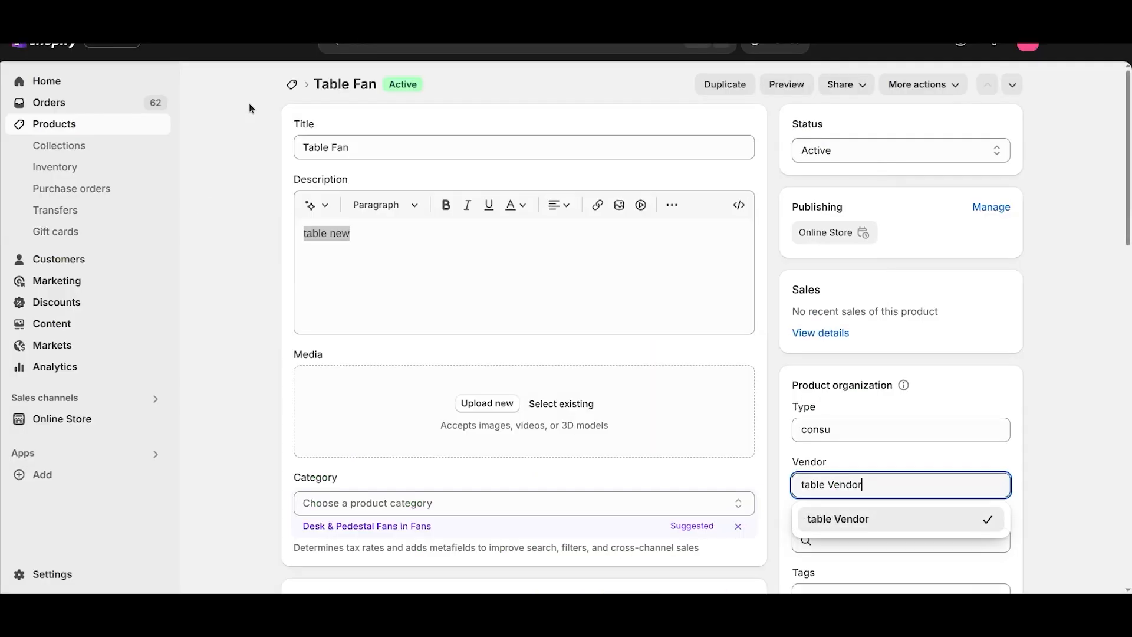
click(95, 127)
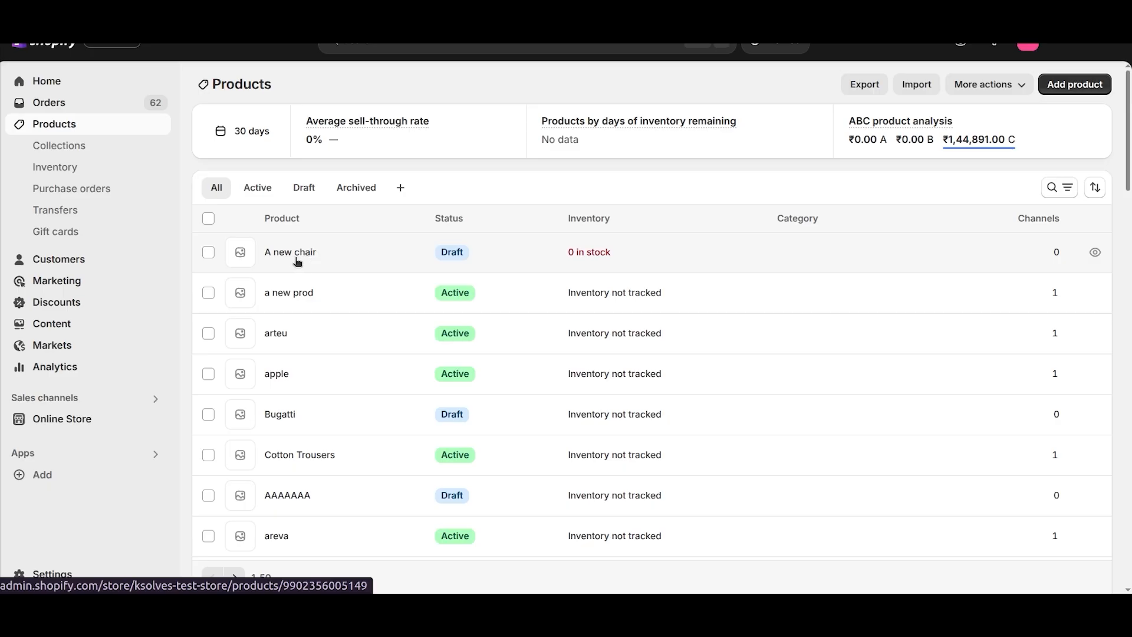
click(294, 254)
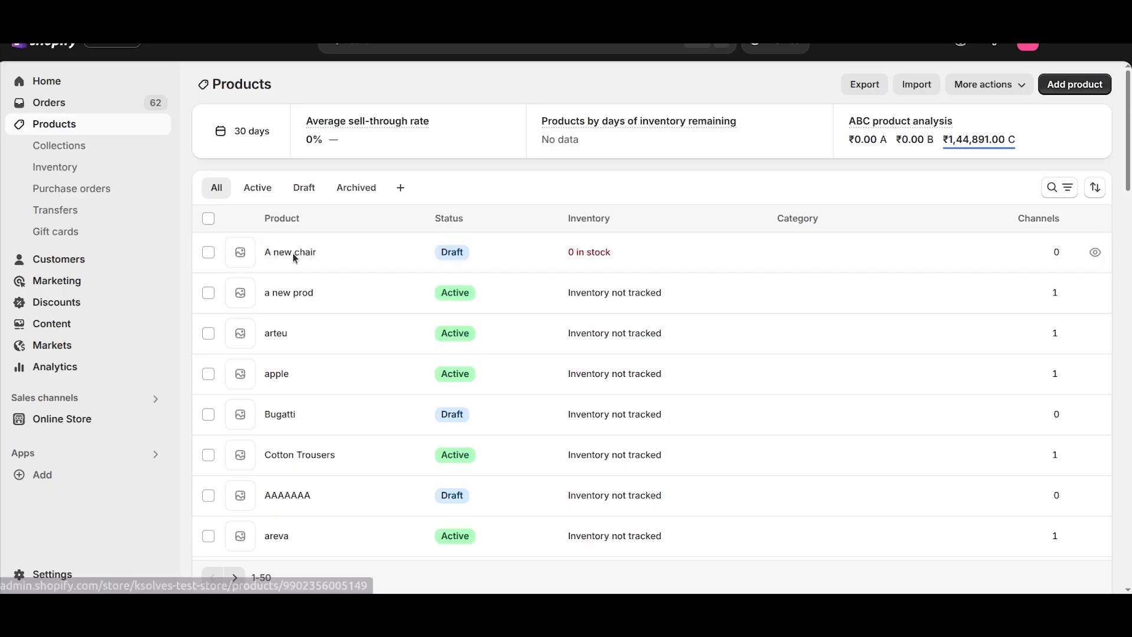
click(372, 264)
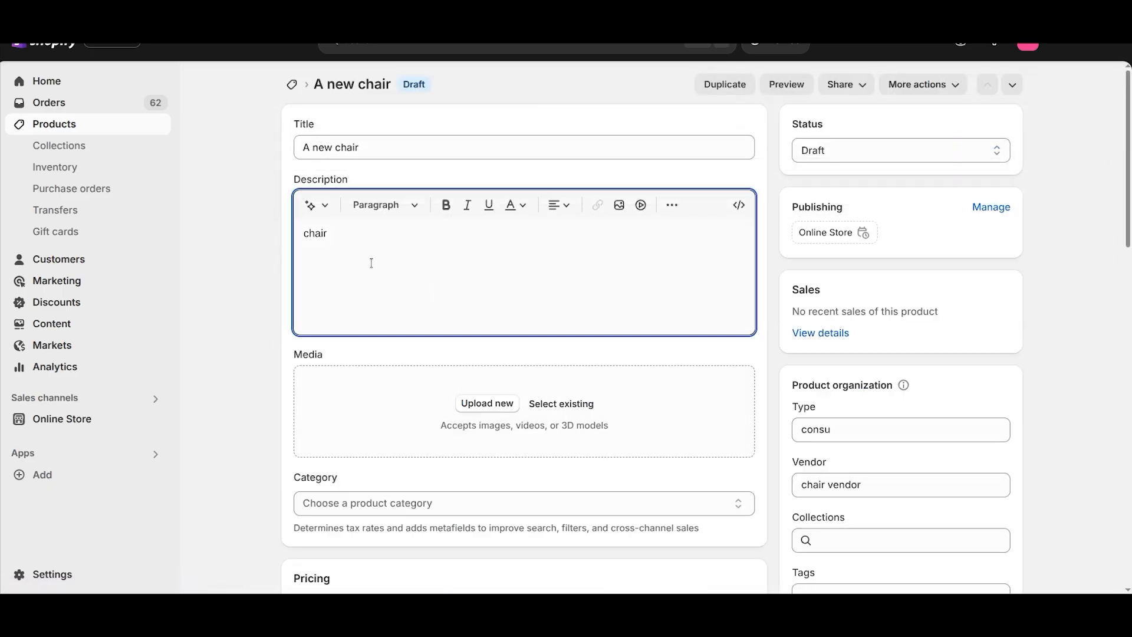
scroll(329, 239, down, 4)
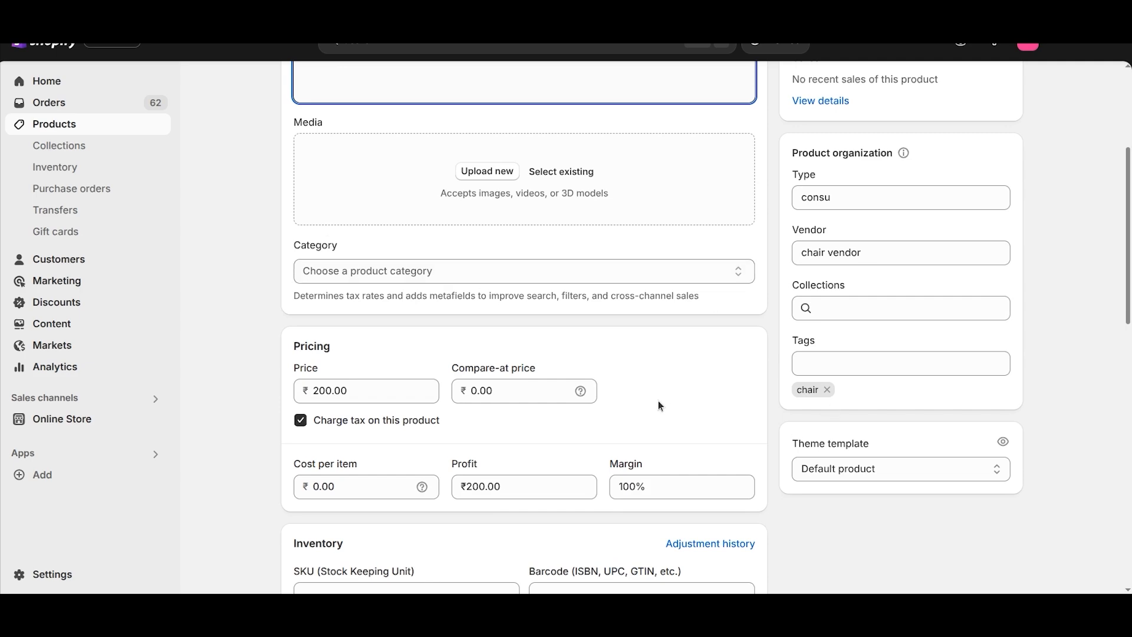
Step: Switch back to Odoo and return to its home screen of apps
key(alt+Tab)
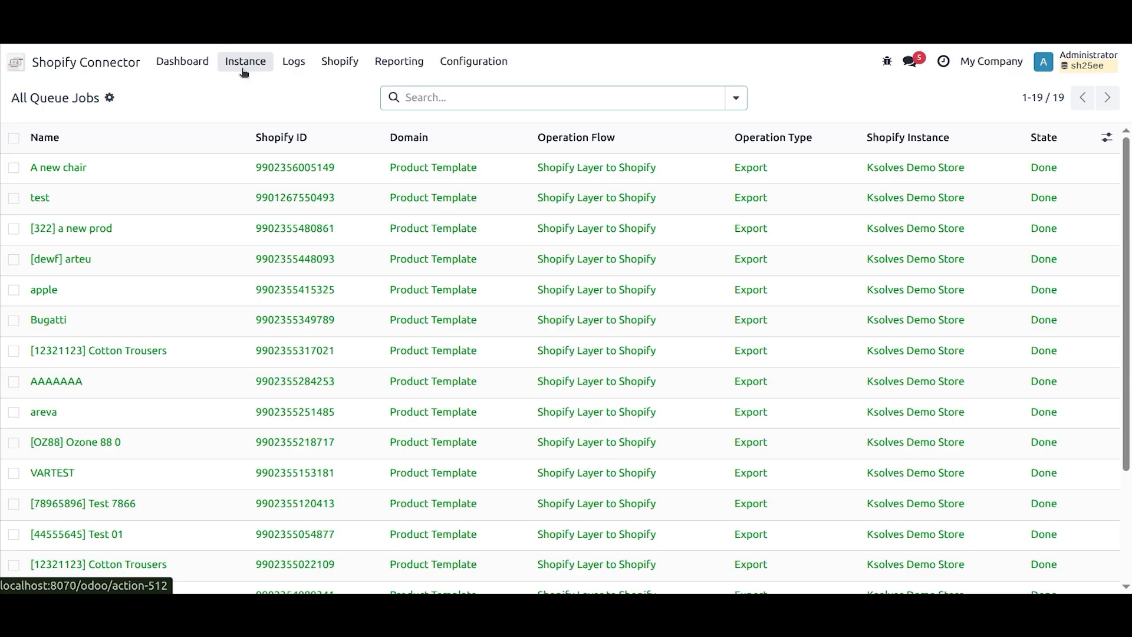
click(108, 61)
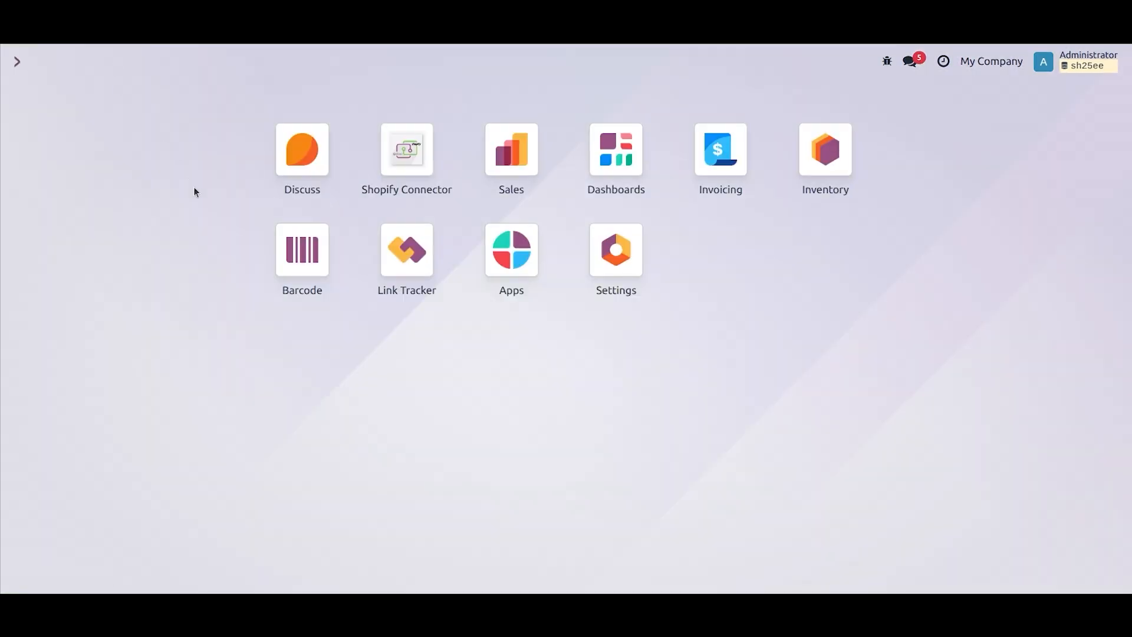